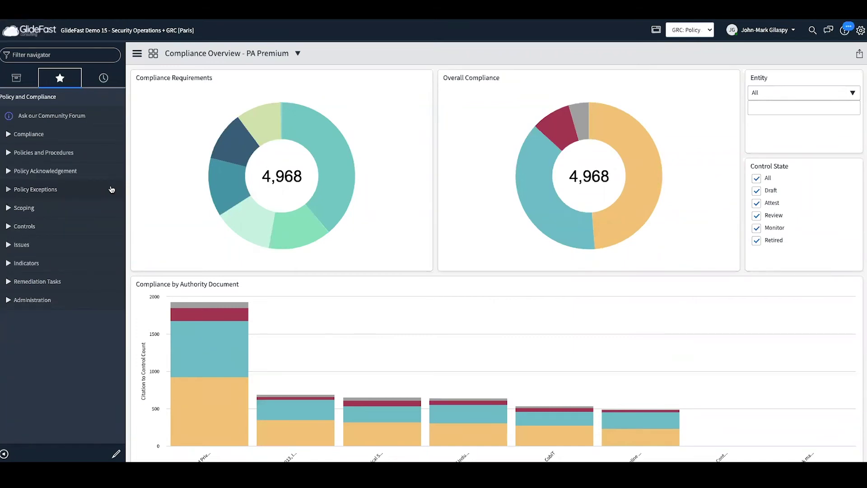
Examine the compliance requirements breakdown and the compliance by authority document chart on the overview dashboard.
mouse_move(334, 168)
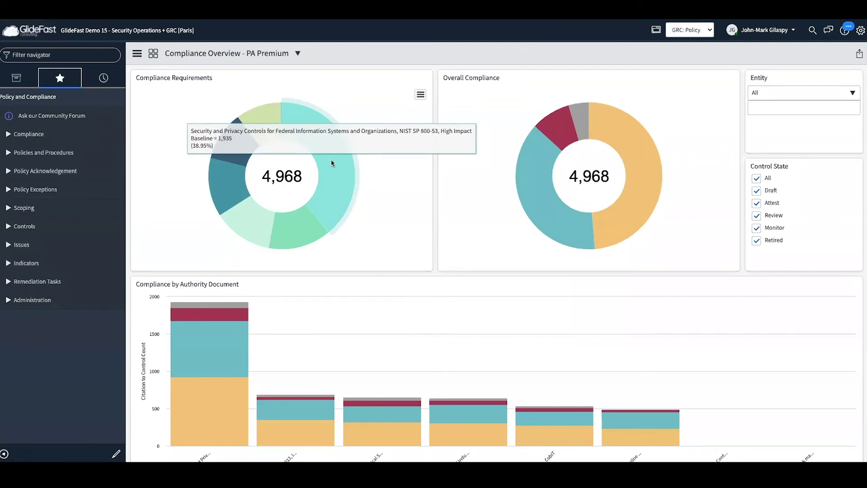
scroll(332, 163, "down", 2)
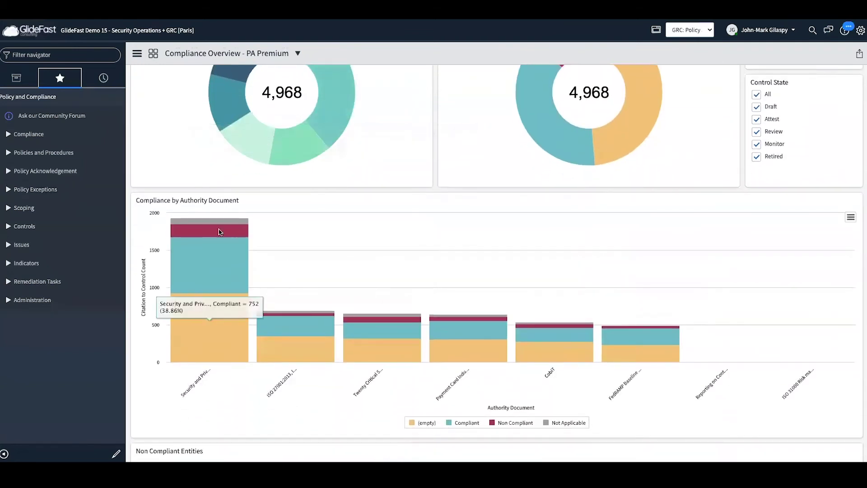
mouse_move(211, 225)
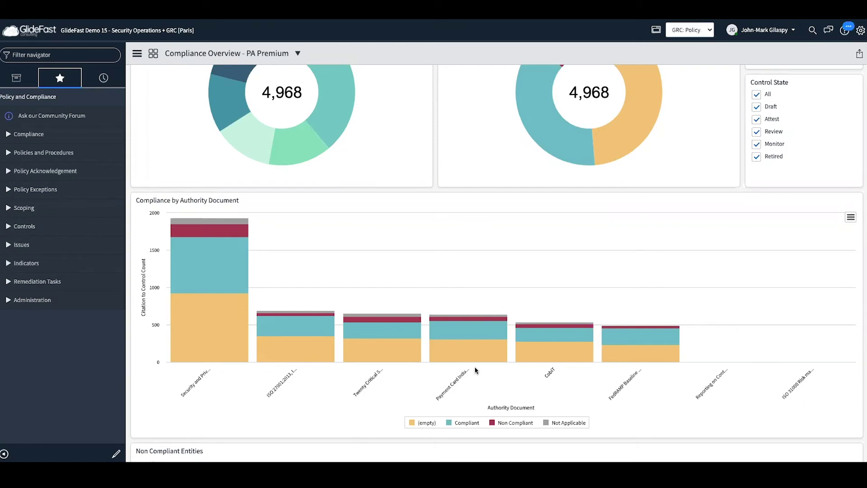
Open the CSIS 20 Critical Security Controls authority document and review its source and citations.
left_click(8, 136)
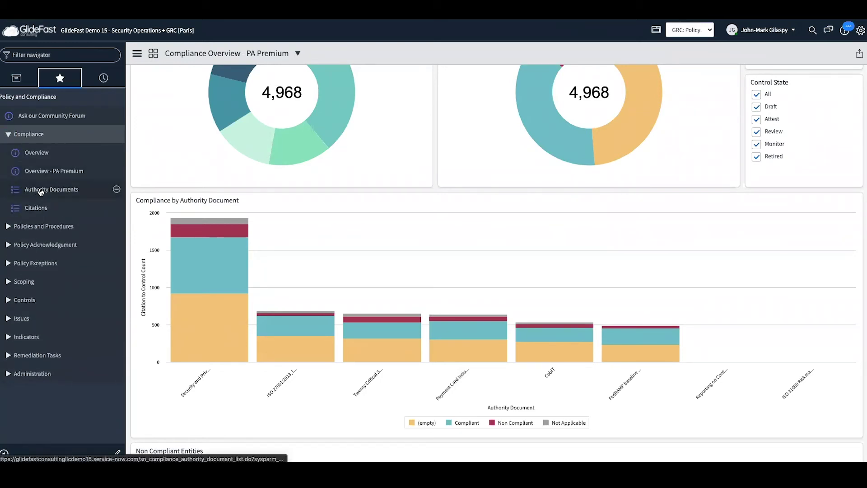
left_click(41, 192)
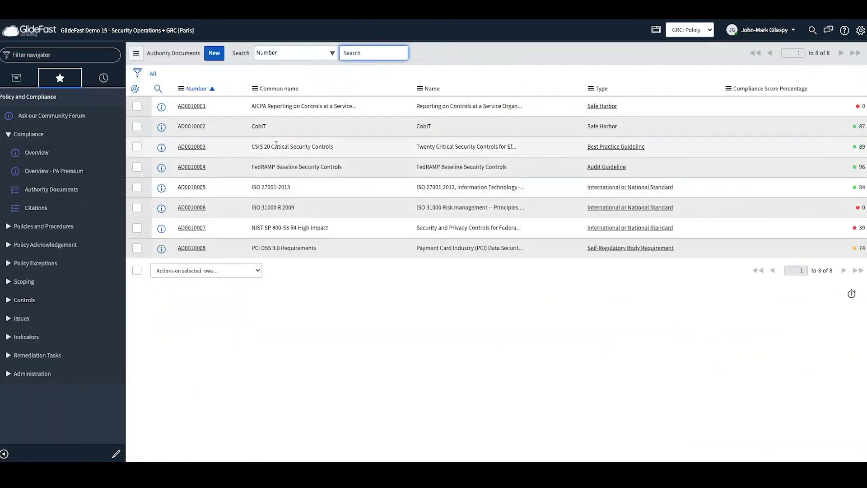
left_click(197, 147)
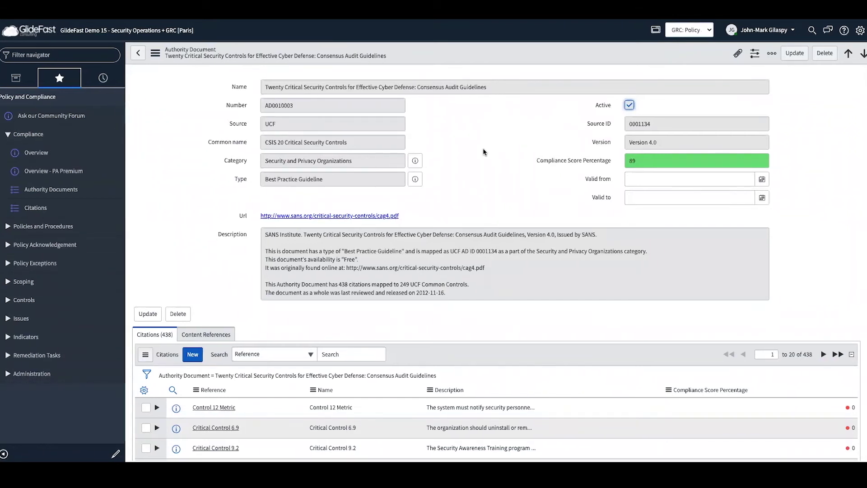
double_click(271, 124)
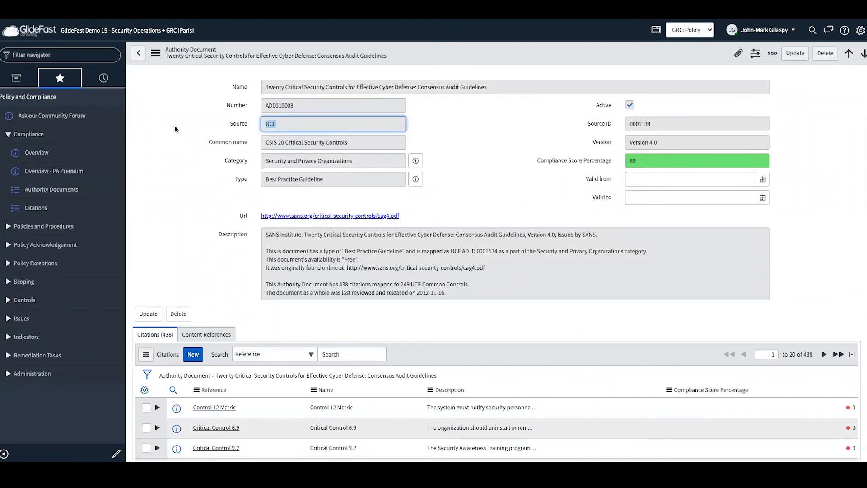
scroll(262, 243, "down", 5)
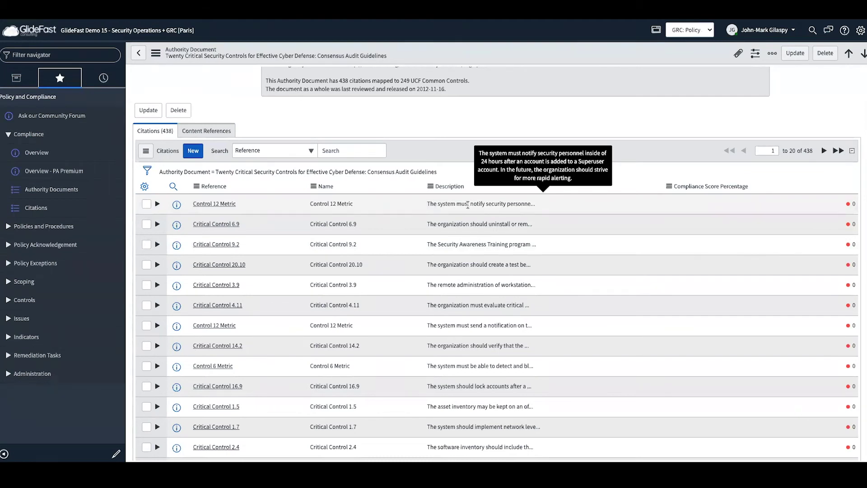
Open the control objective linked to the first Control 12 Metric citation and review its related citations and controls.
left_click(222, 205)
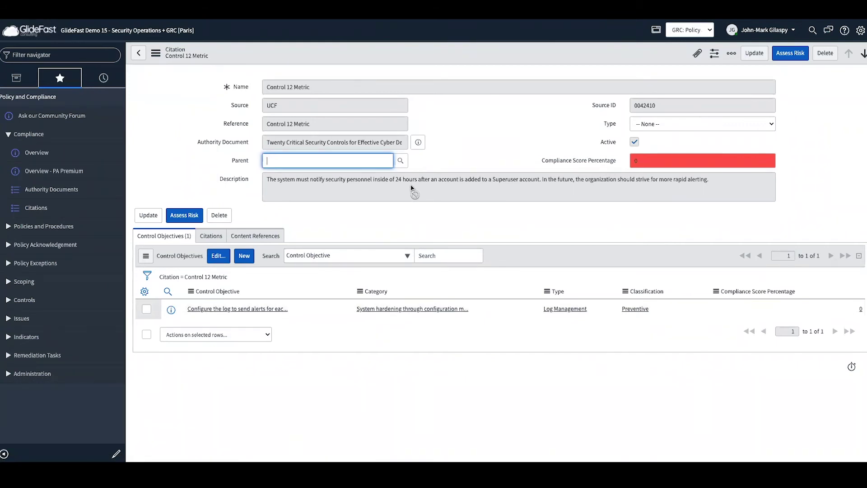
left_click(234, 311)
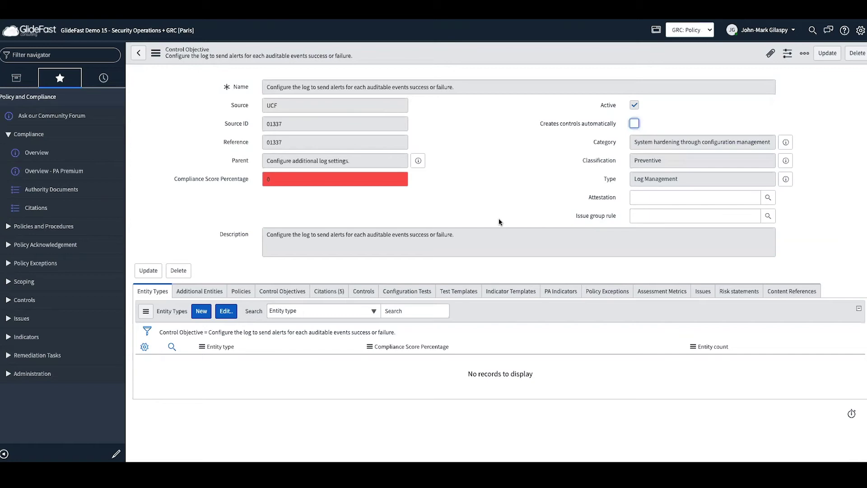
left_click(330, 292)
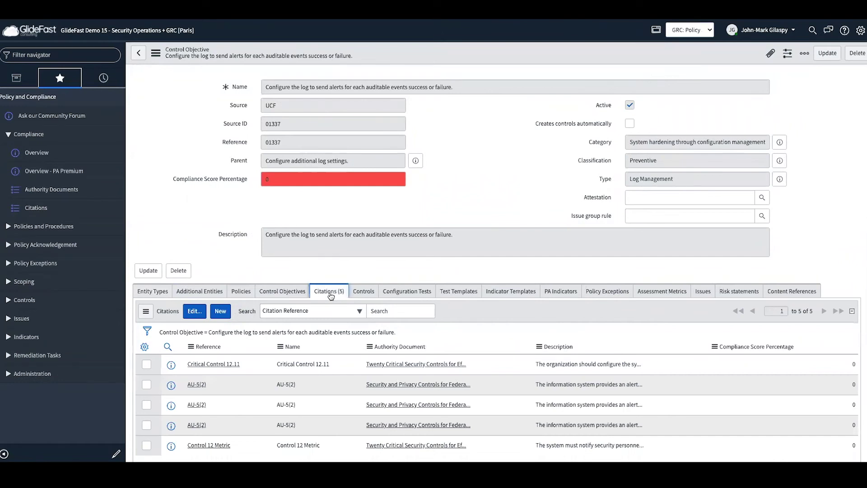
scroll(330, 295, "down", 2)
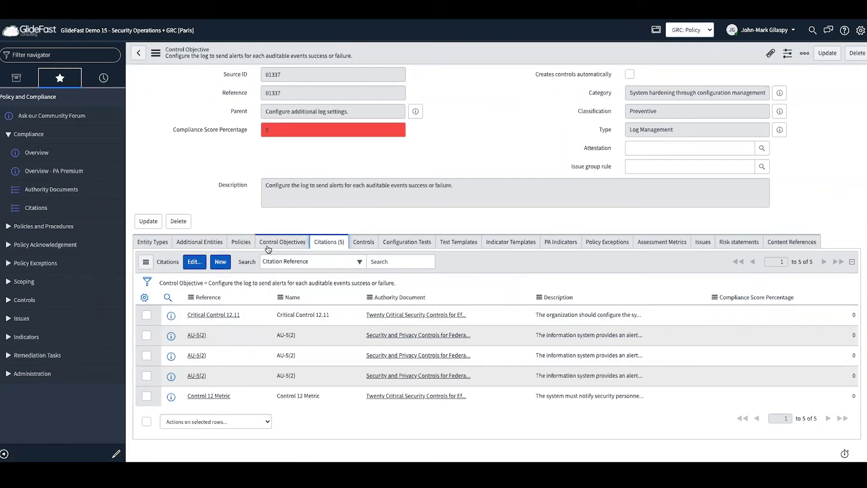
left_click(355, 243)
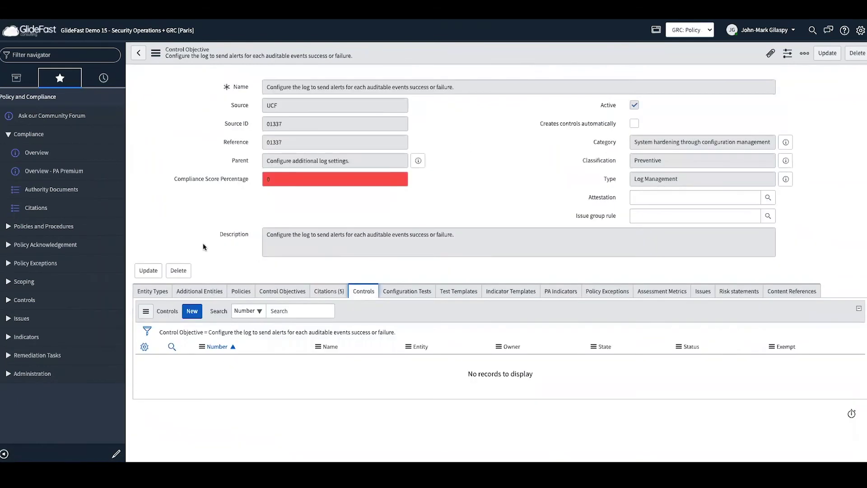
Add the Windows Servers entity type to the control objective and save the membership.
left_click(153, 293)
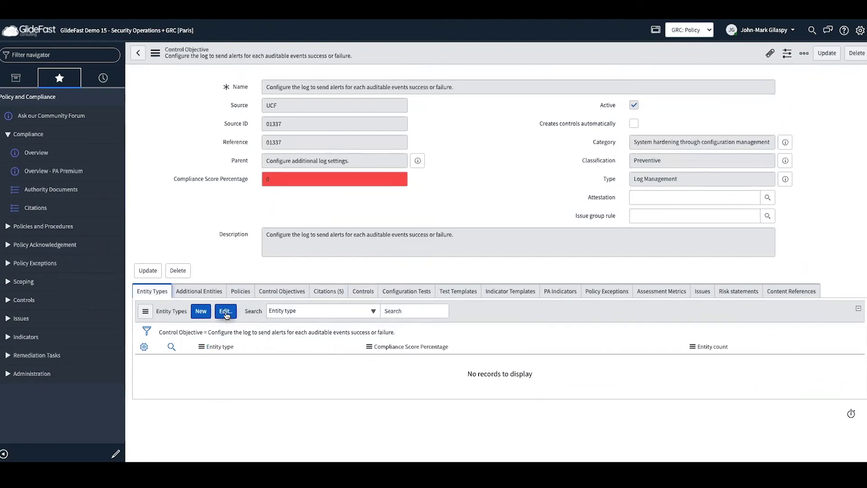
left_click(225, 311)
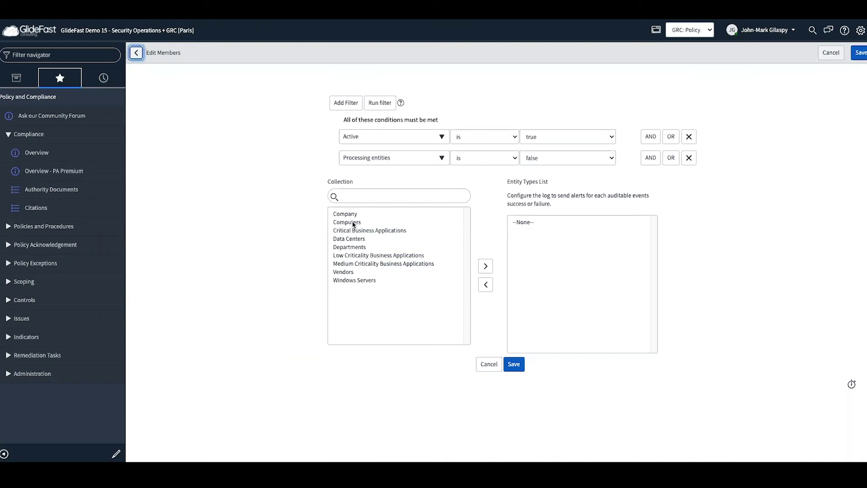
left_click(357, 281)
double_click(356, 281)
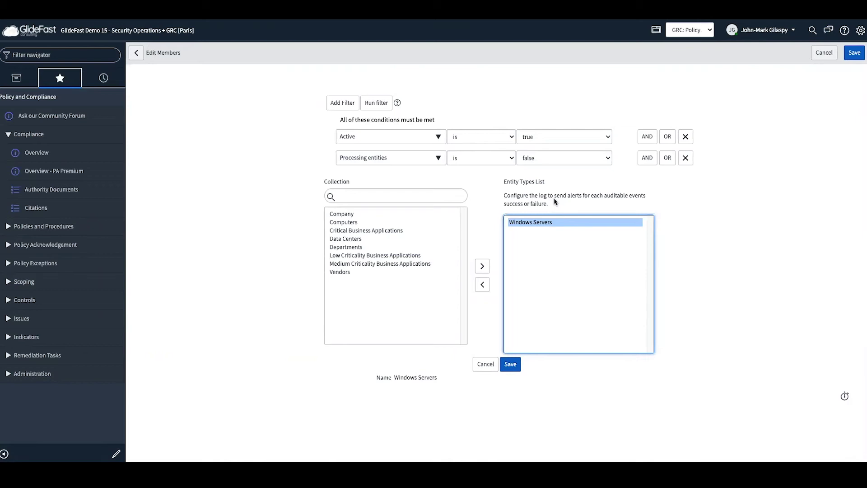
left_click(512, 367)
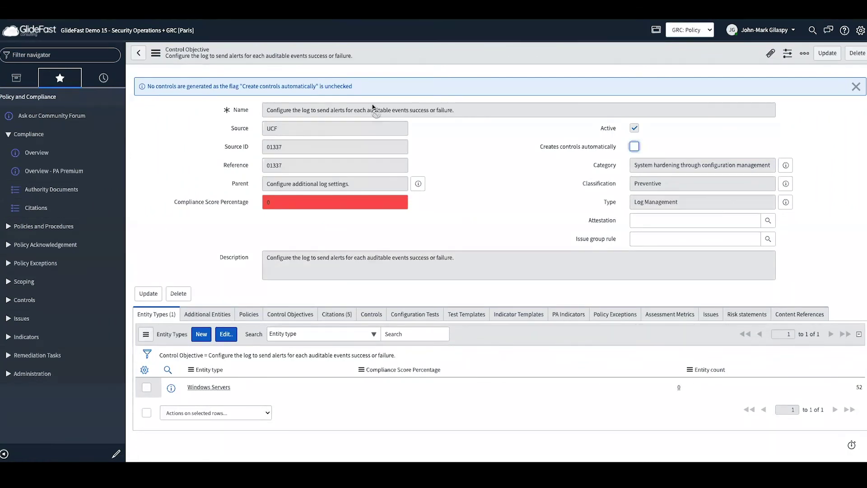
Enable automatic control creation on the control objective, save it, and follow the control generation until it is done.
left_click(633, 146)
right_click(679, 57)
left_click(685, 62)
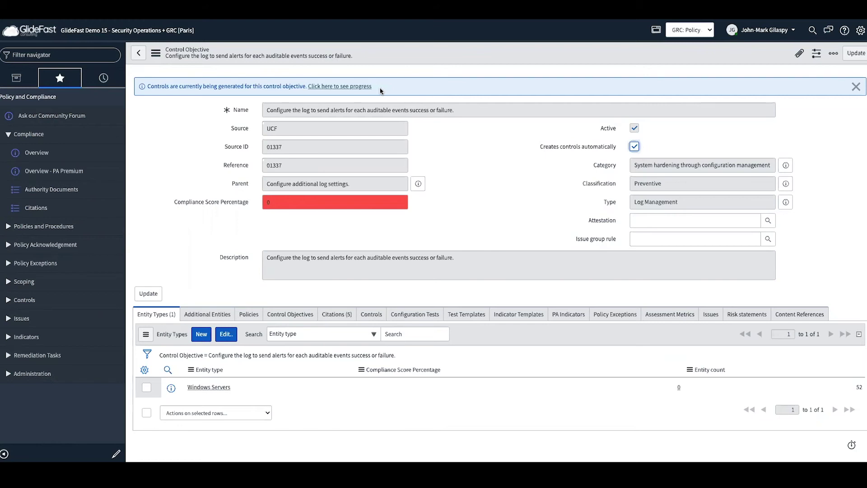
left_click(359, 87)
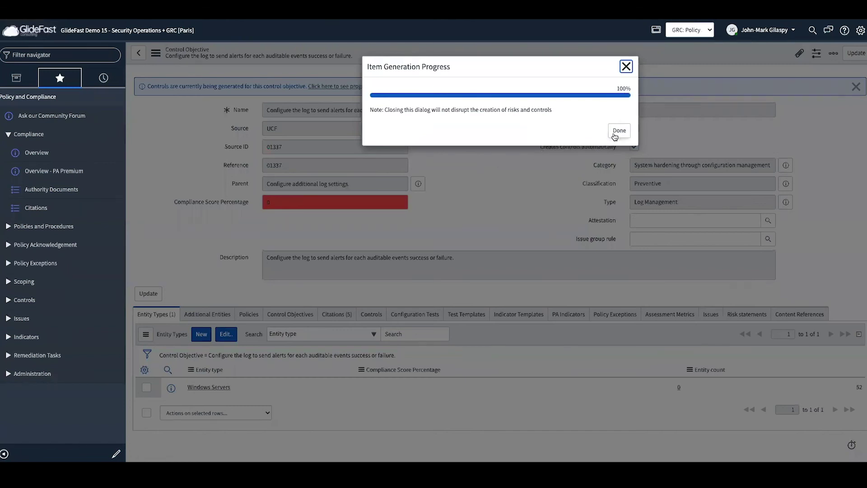
left_click(618, 131)
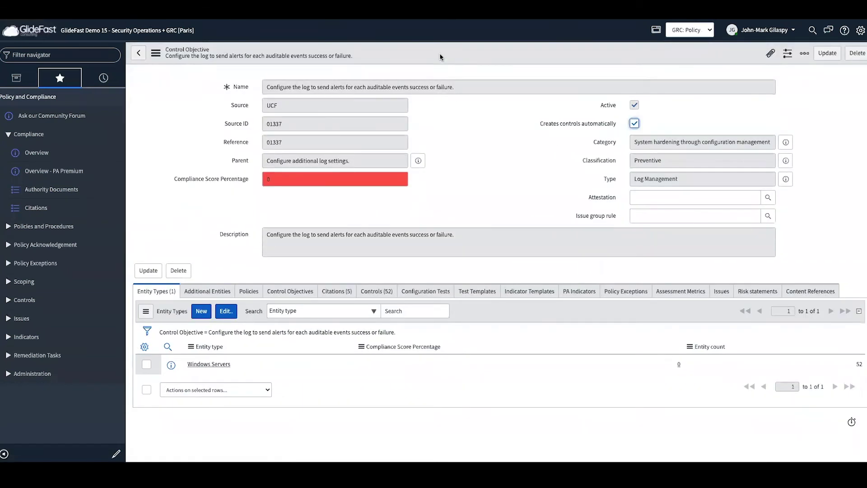
Review the controls generated for the objective, then open the WINSV-SF-3312 control and check its enforcement options.
left_click(374, 292)
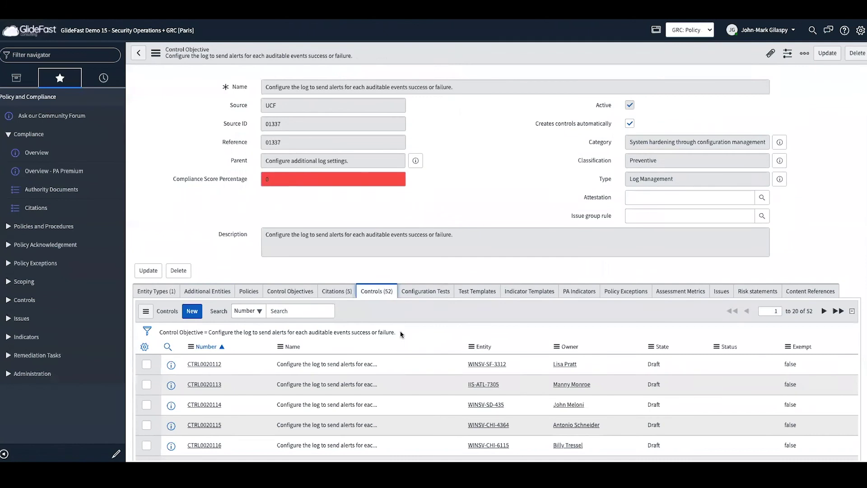
scroll(401, 334, "down", 2)
scroll(401, 334, "down", 3)
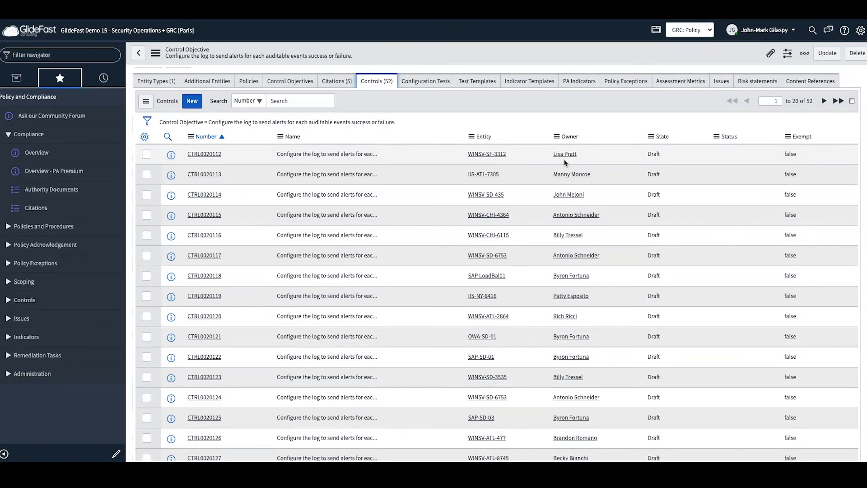
left_click(210, 154)
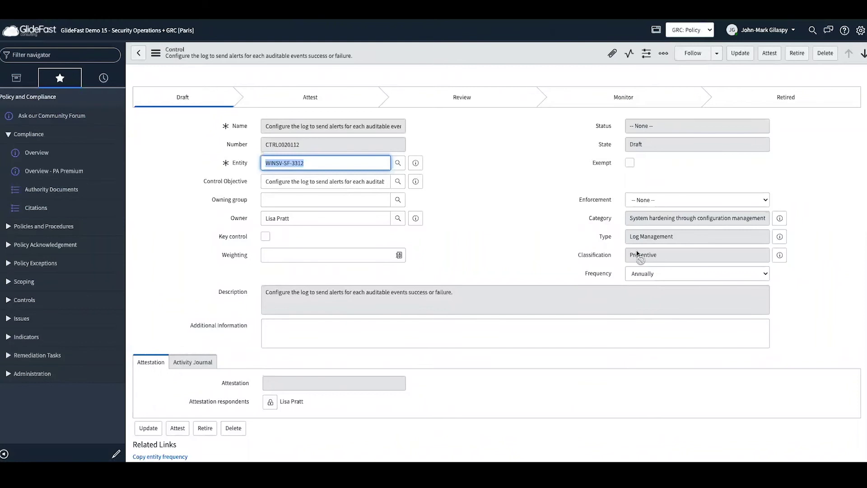
left_click(646, 200)
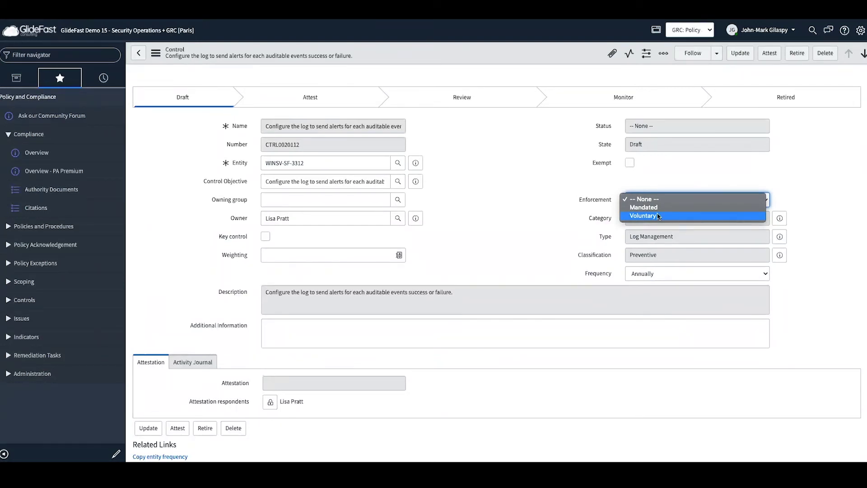
left_click(482, 203)
Replace the control's attestation respondent with another user and save the control.
scroll(335, 298, "down", 3)
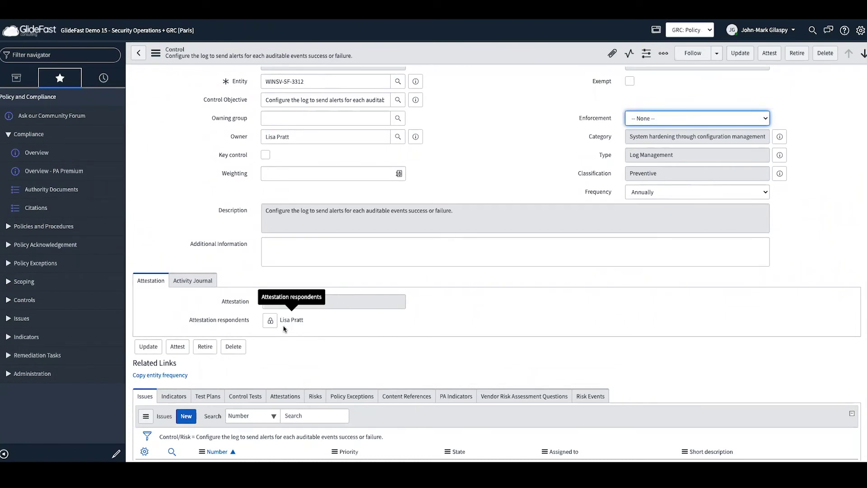
left_click(270, 320)
left_click(334, 321)
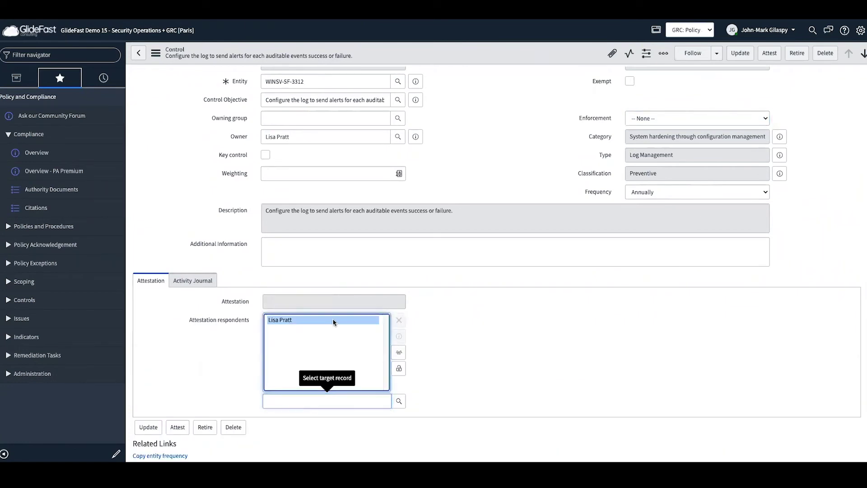
left_click(399, 320)
left_click(308, 396)
type("john")
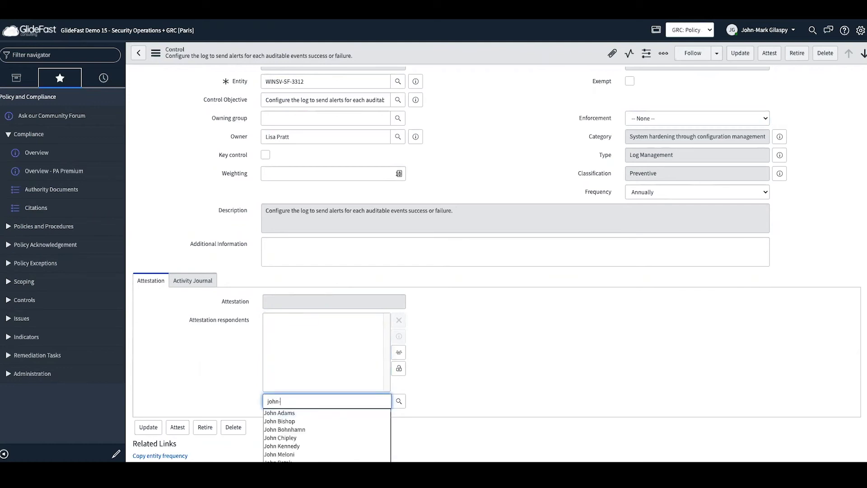
type("-m")
left_click(282, 412)
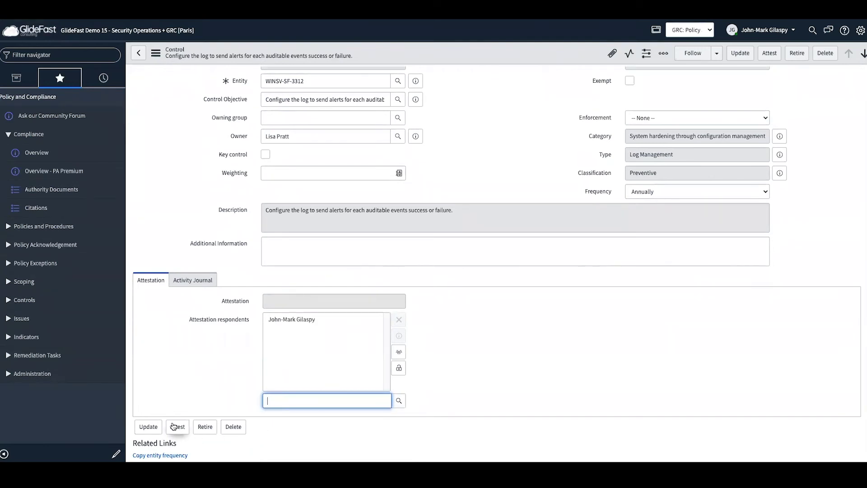
right_click(509, 51)
left_click(521, 50)
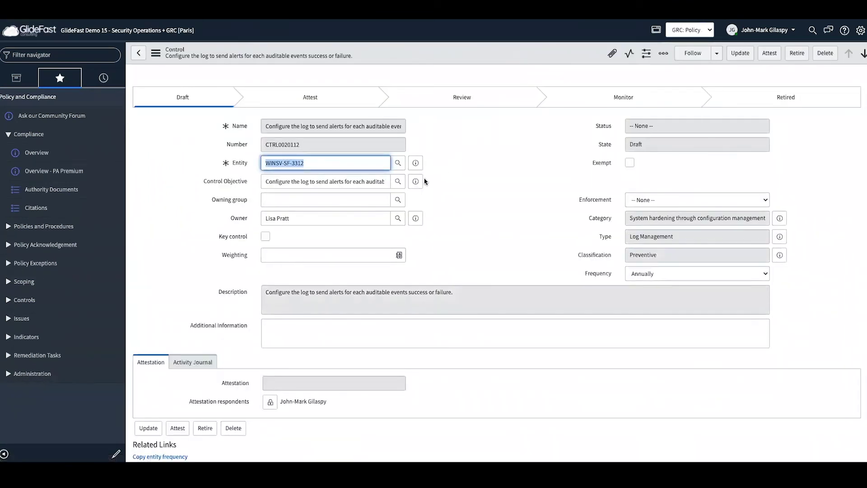
Open the control's parent control objective, assign GRC Attestation as its attestation, and update the record.
left_click(415, 181)
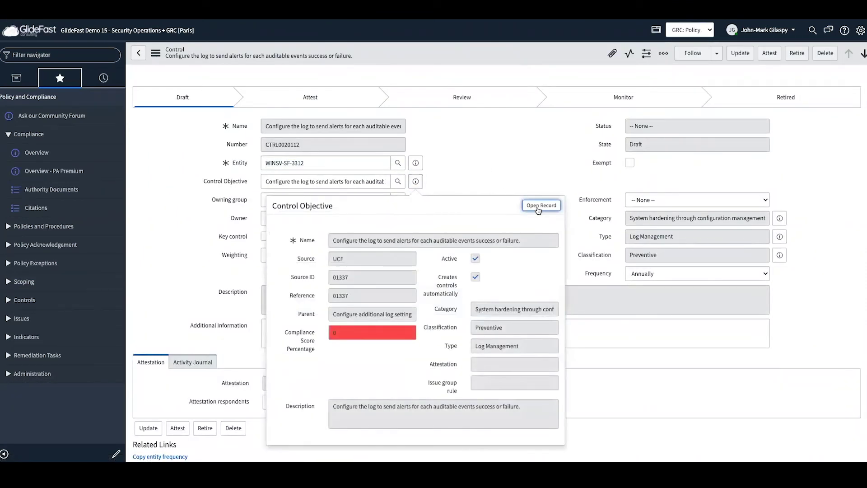
left_click(538, 205)
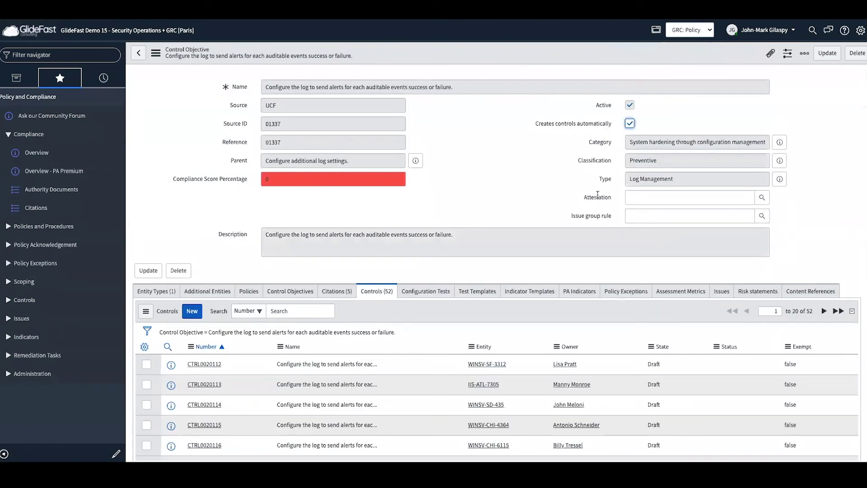
left_click(692, 198)
left_click(762, 199)
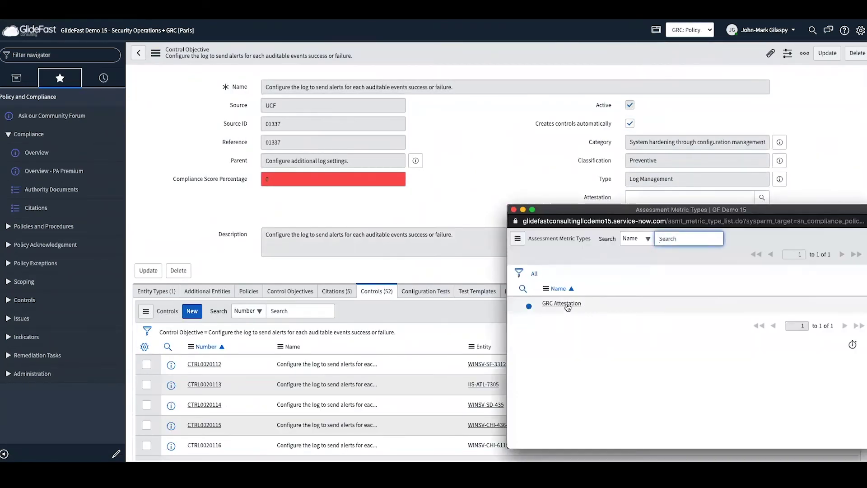
left_click(561, 304)
left_click(827, 53)
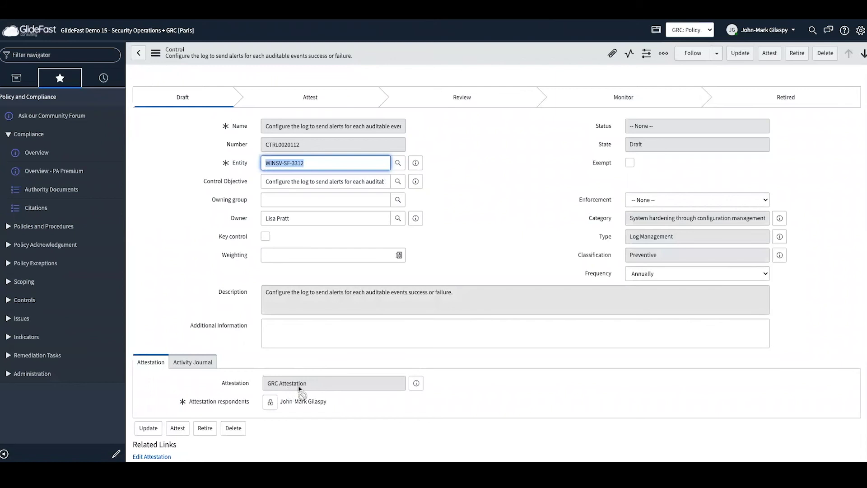
Move the WINSV-SF-3312 control from Draft to the Attest state.
scroll(299, 387, "down", 3)
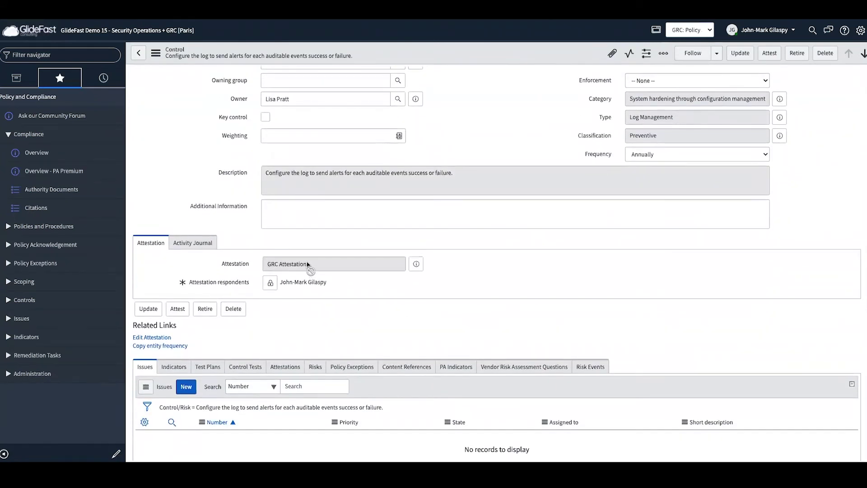
left_click(178, 309)
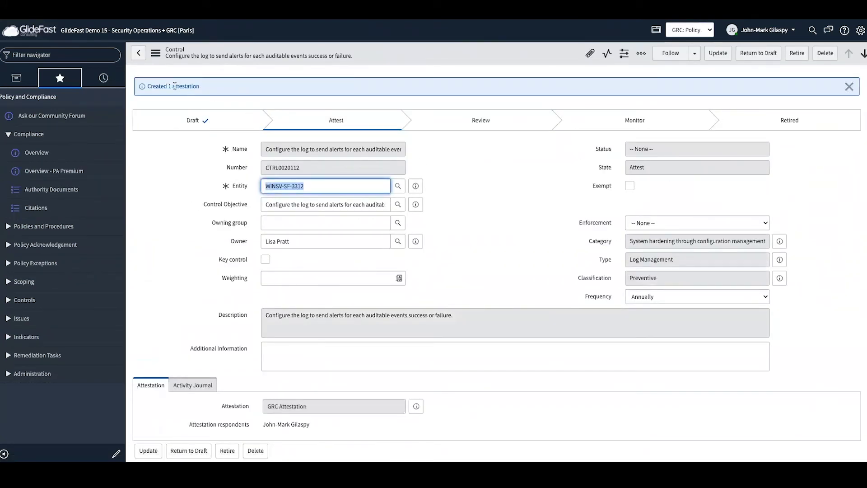
Find the current user's pending attestations and open the GRC Attestation assessment for WINSV-SF-3312.
left_click(59, 54)
type("my")
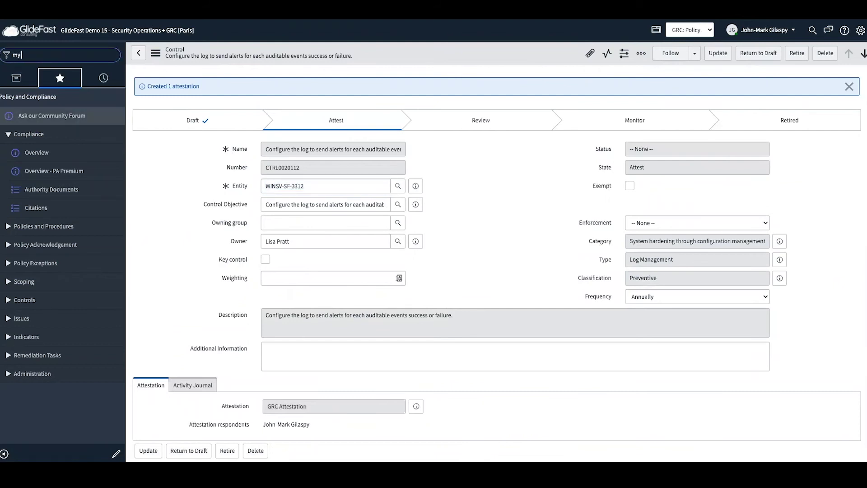
type(" attest")
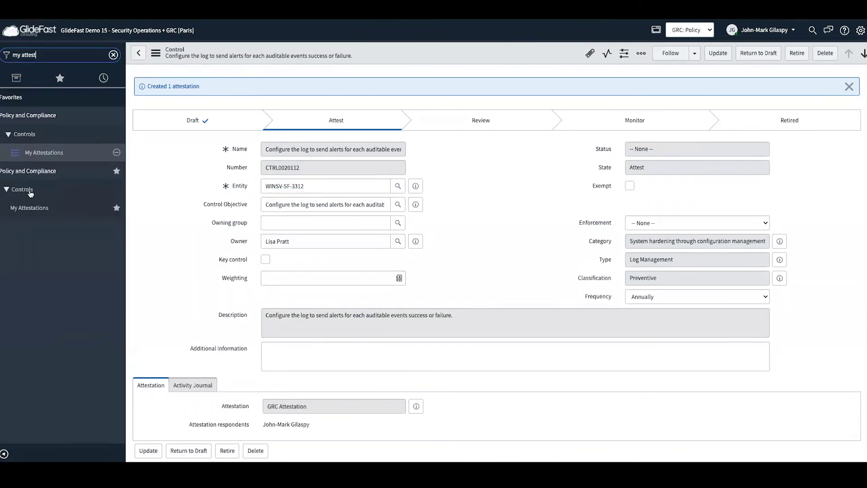
left_click(30, 208)
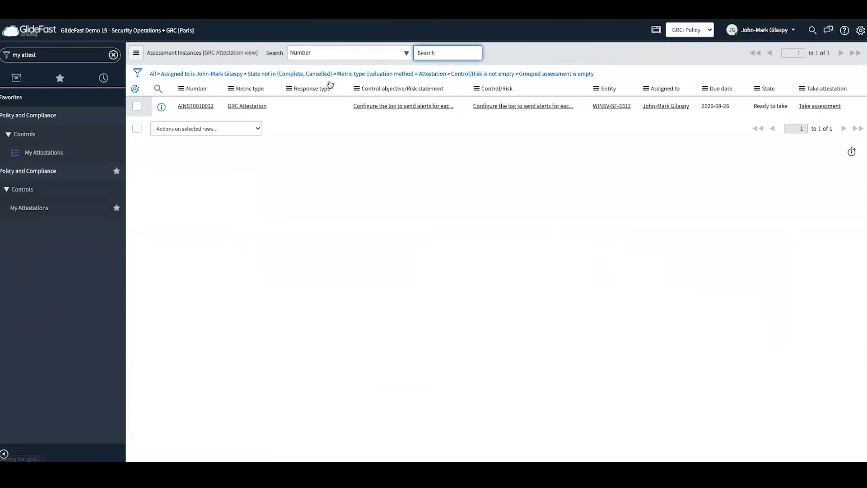
left_click(819, 106)
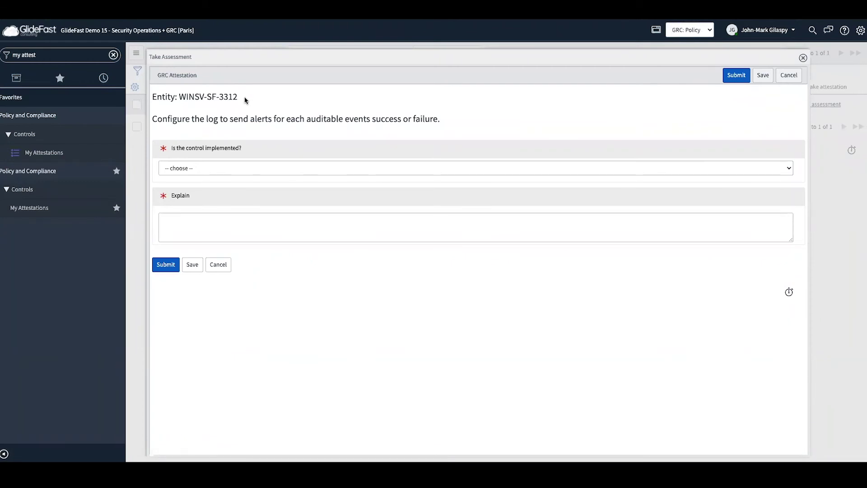
left_click_drag(245, 96, 180, 98)
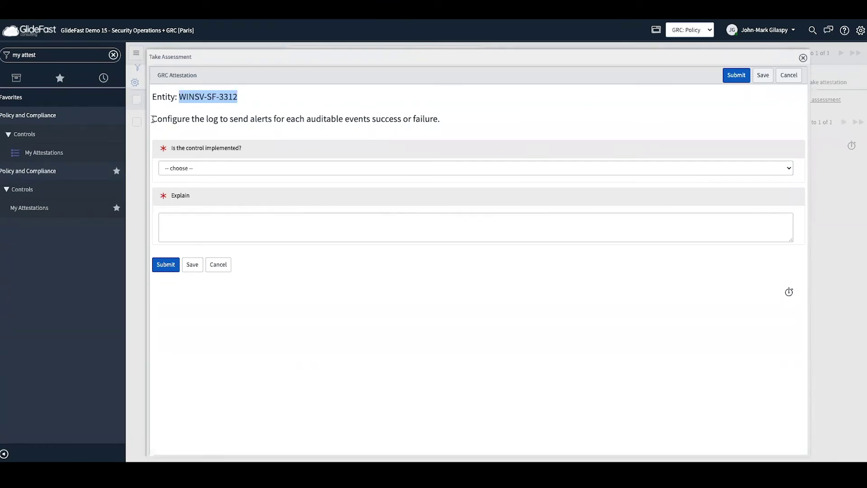
Answer the control implementation question with Not Applicable and enter "test" as the explanation.
left_click(243, 167)
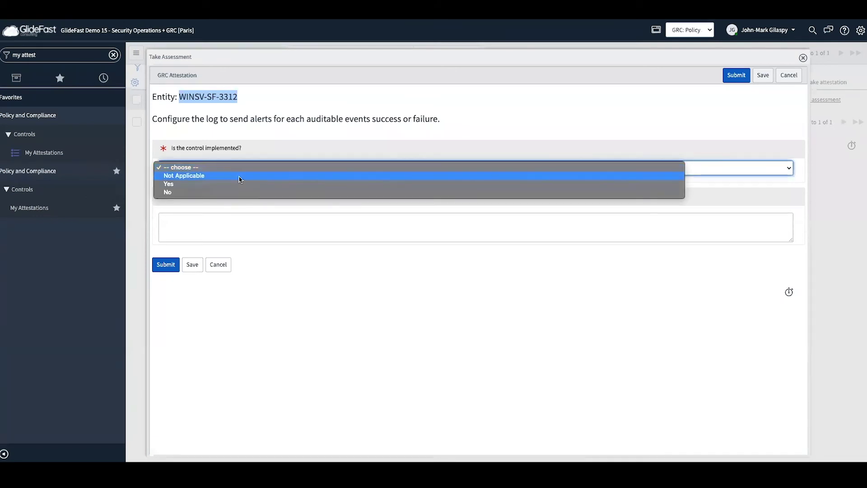
left_click(241, 180)
left_click(322, 228)
type("test")
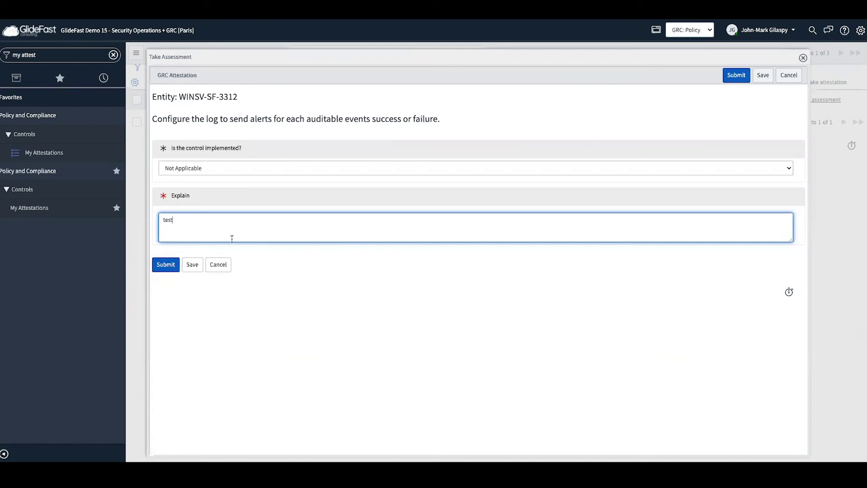
Switch the implementation answer to Yes and examine the evidence attachment requirement.
left_click(220, 168)
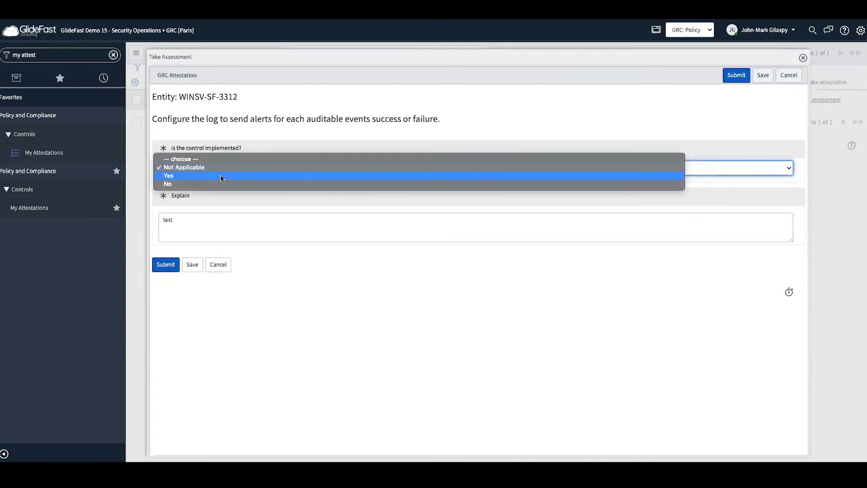
left_click(289, 205)
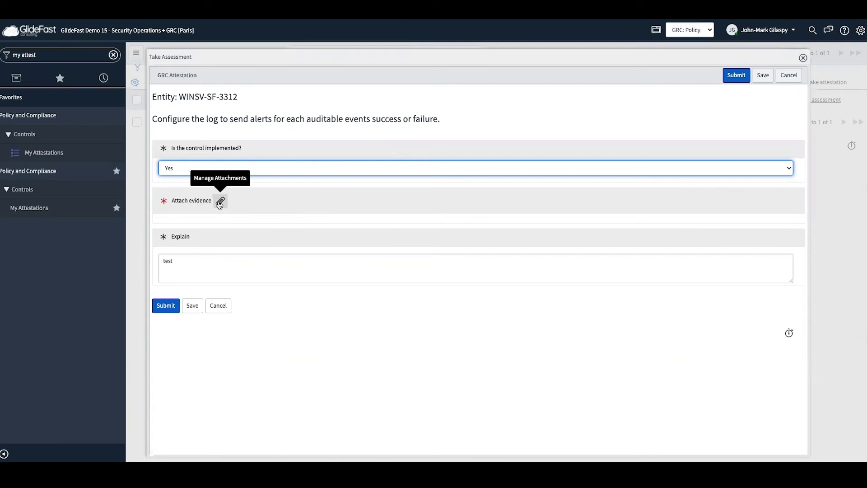
left_click(220, 204)
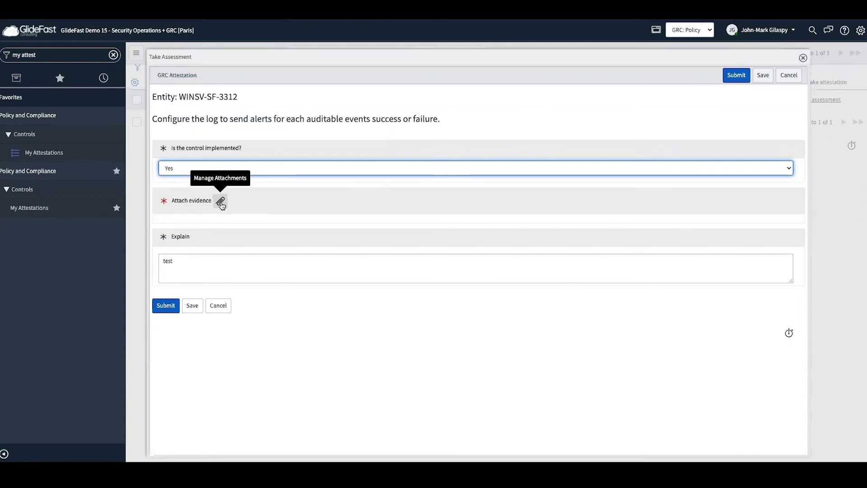
Set the implementation answer to No, submit the attestation, and close the assessment window.
left_click(186, 170)
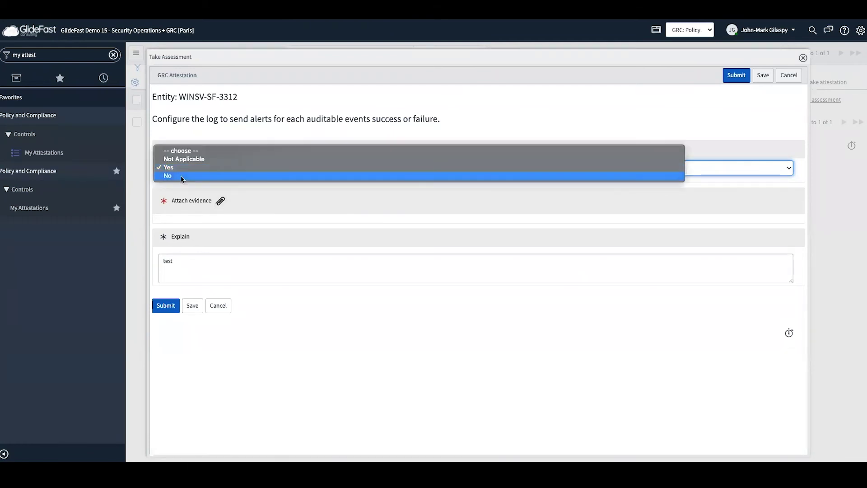
left_click(181, 176)
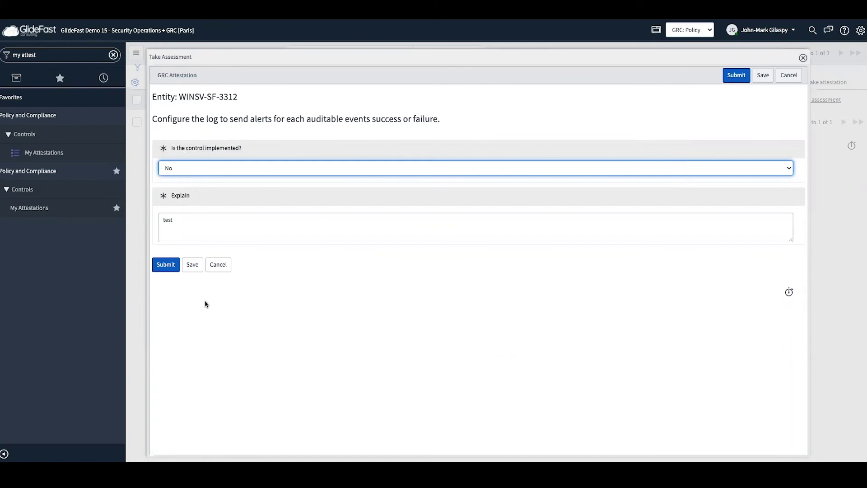
left_click(170, 267)
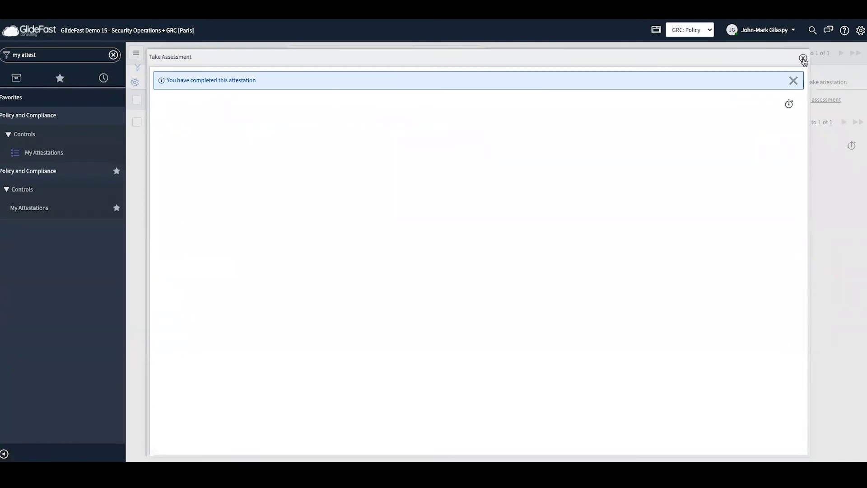
left_click(803, 58)
Reopen the WINSV-SF-3312 control from the recent history and check its status, state and related issues.
left_click(104, 78)
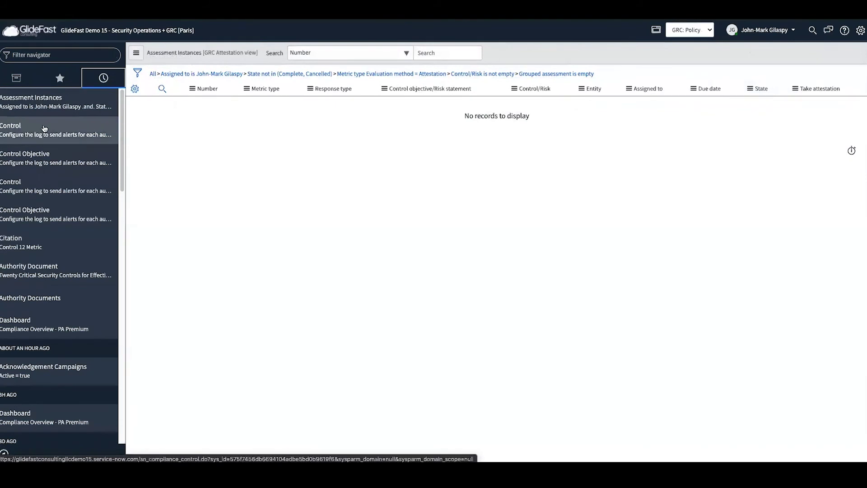
left_click(44, 128)
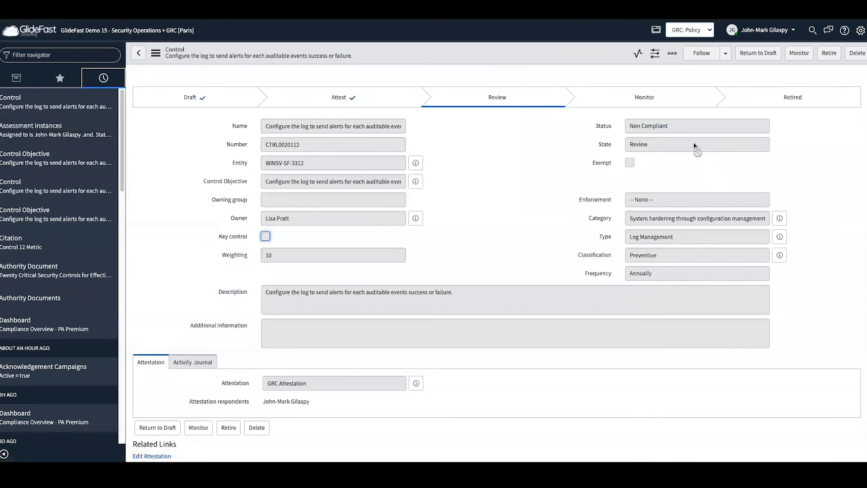
left_click(684, 128)
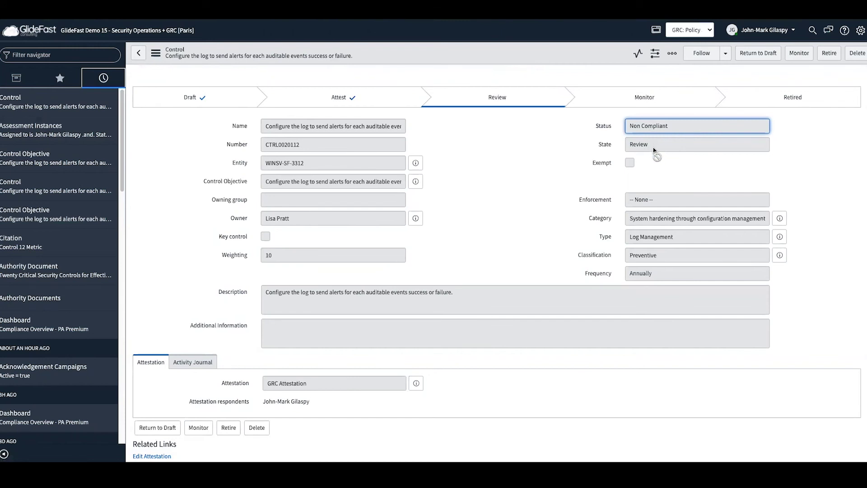
scroll(494, 255, "down", 4)
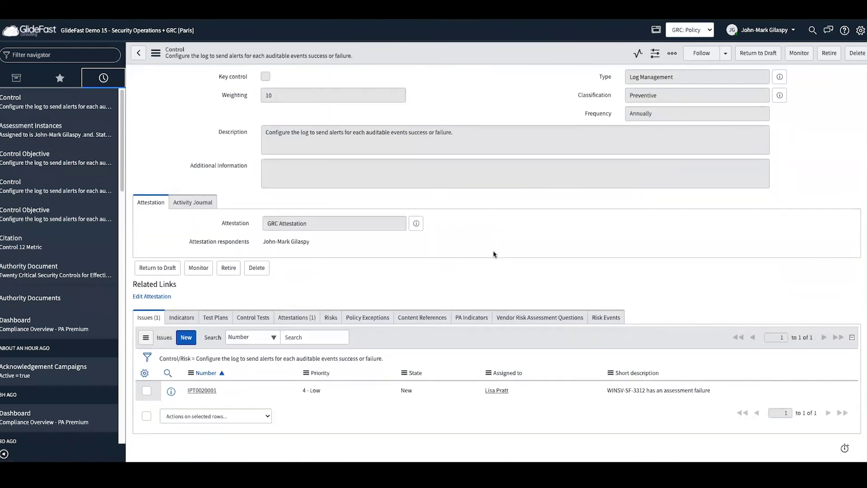
Open the issue related to the WINSV-SF-3312 control and review its description and related records.
left_click(204, 391)
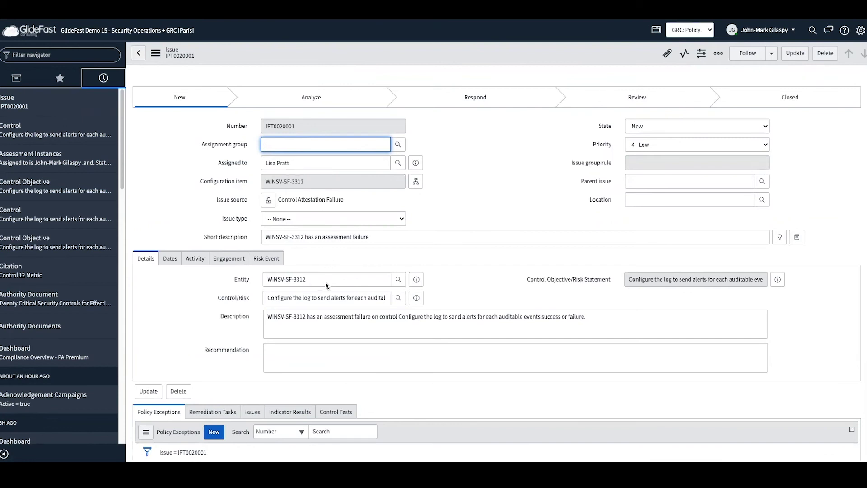
left_click_drag(399, 316, 593, 316)
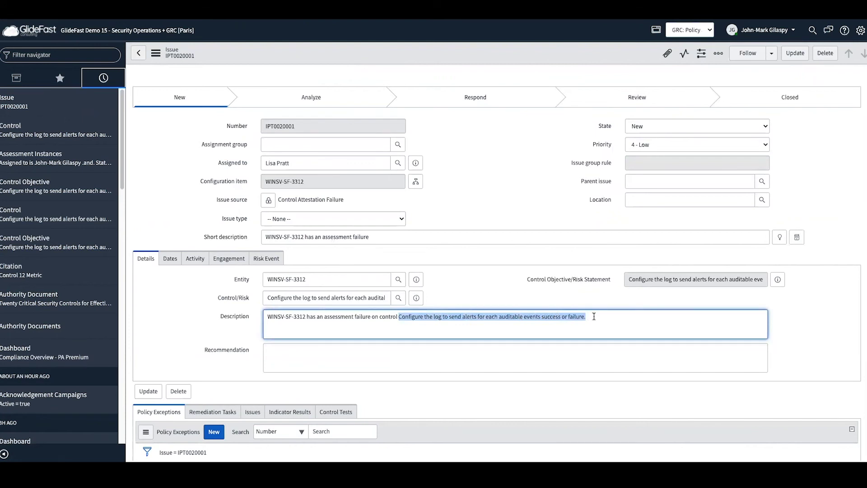
scroll(497, 343, "down", 2)
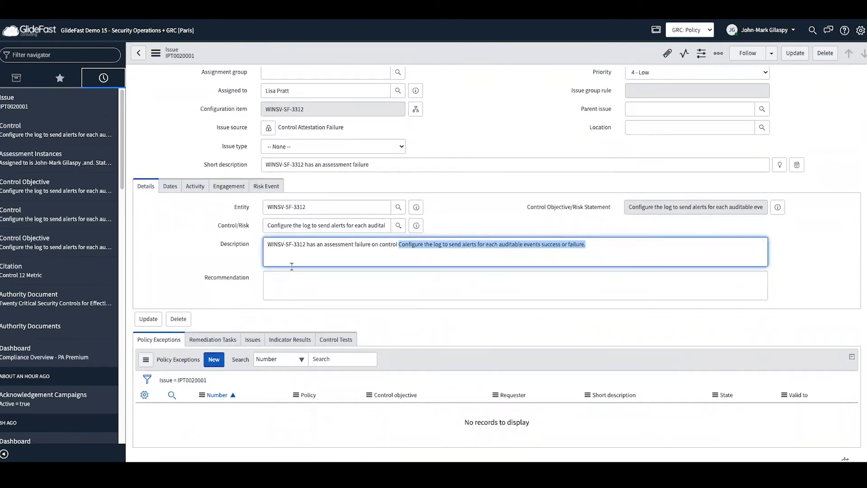
scroll(519, 153, "up", 2)
Set the issue's state to Respond and review the available response options.
left_click(651, 128)
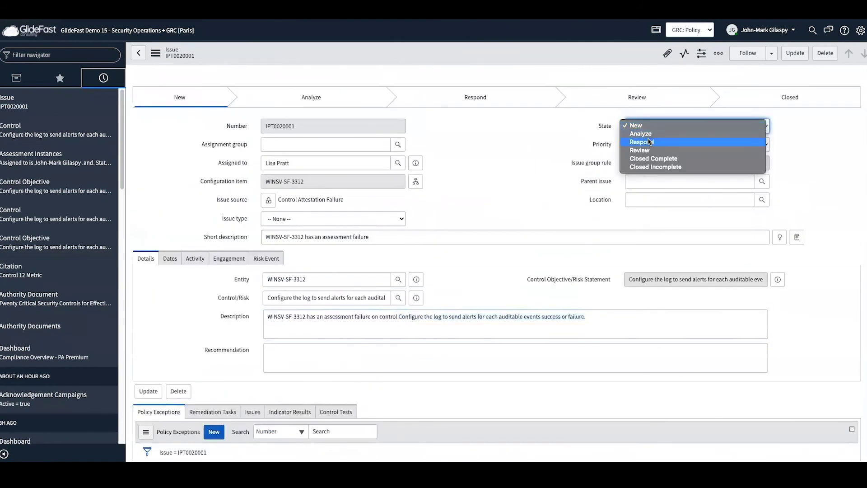
left_click(651, 143)
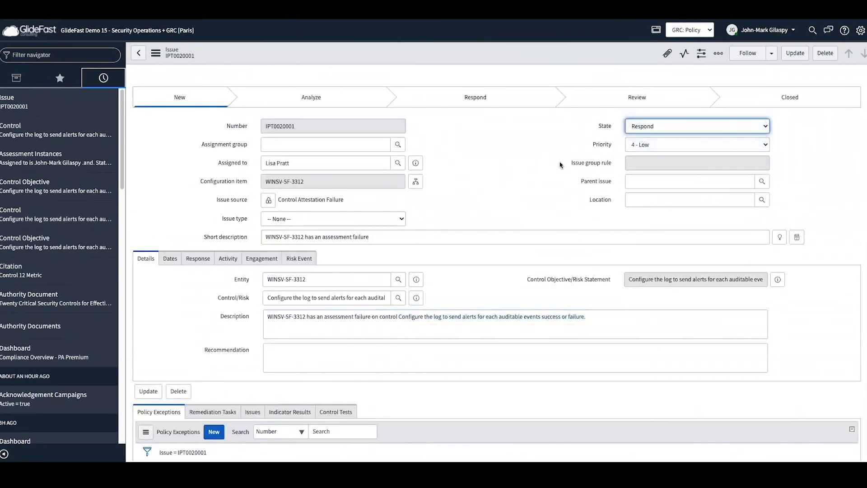
left_click(199, 261)
scroll(286, 275, "down", 1)
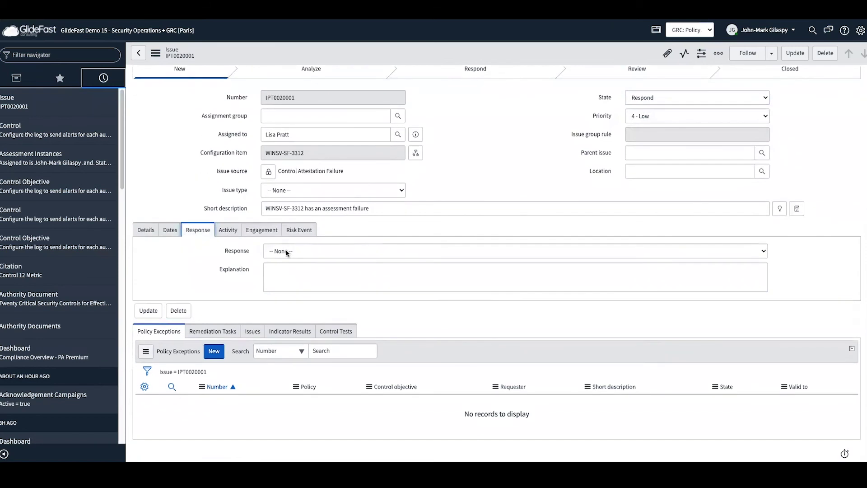
left_click(287, 279)
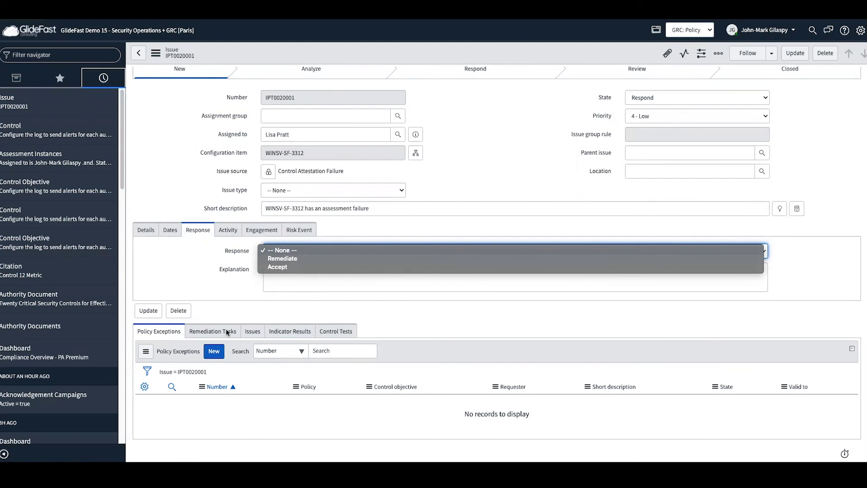
scroll(501, 180, "up", 1)
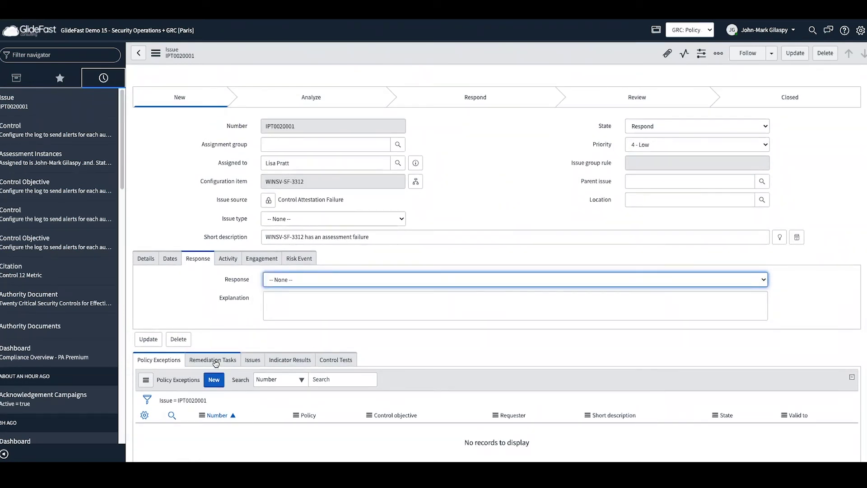
scroll(216, 363, "down", 1)
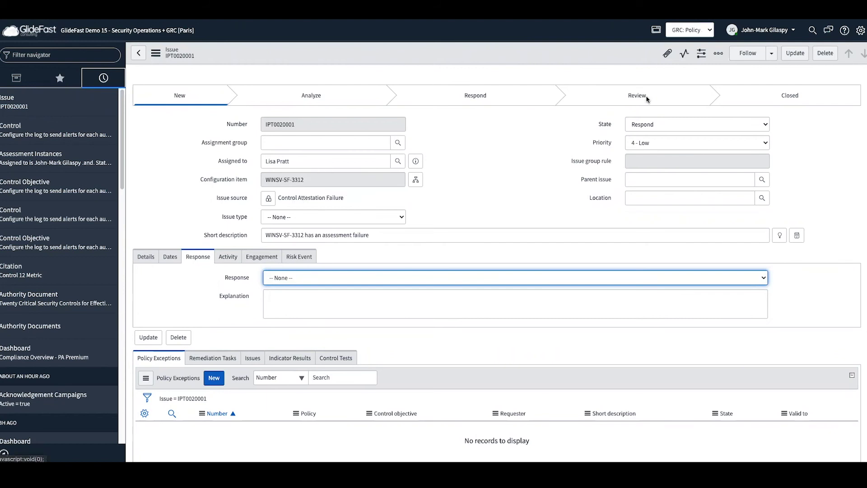
Preview the control linked in the issue's details to check its compliance status, and dismiss the preview.
left_click(143, 262)
left_click(416, 295)
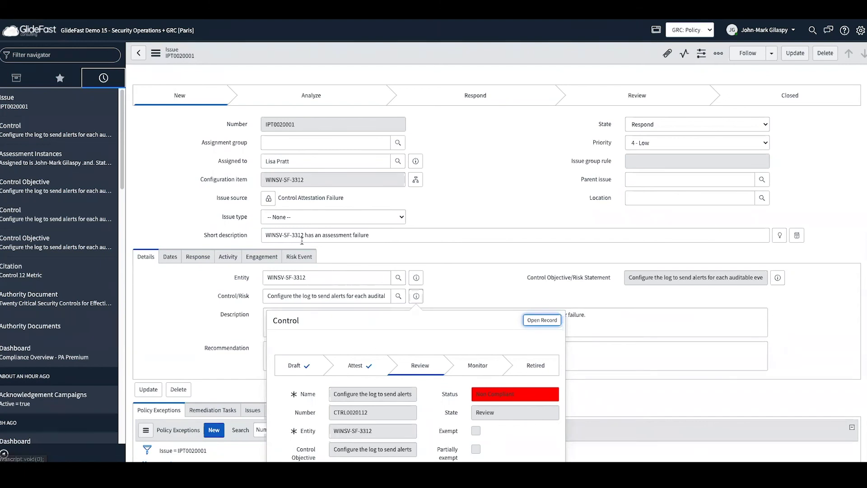
left_click(447, 274)
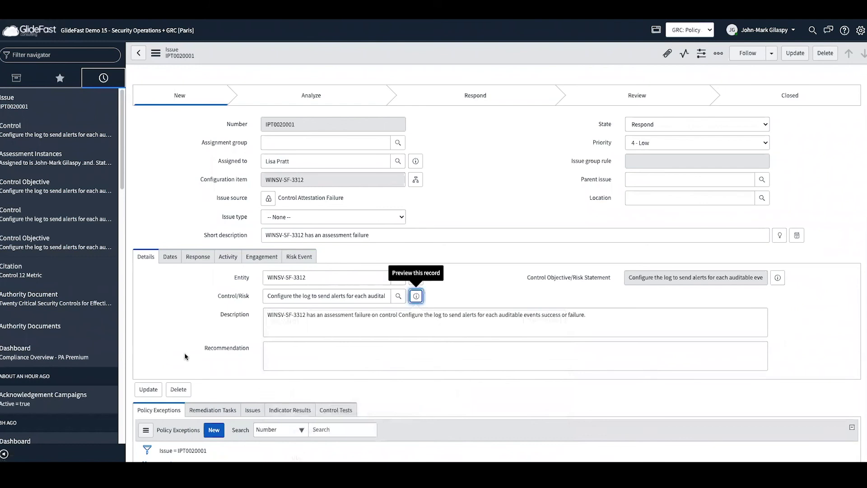
Start a new policy exception from the issue and replace its issue source with the Remote Access Control policy.
scroll(216, 361, "down", 2)
left_click(213, 353)
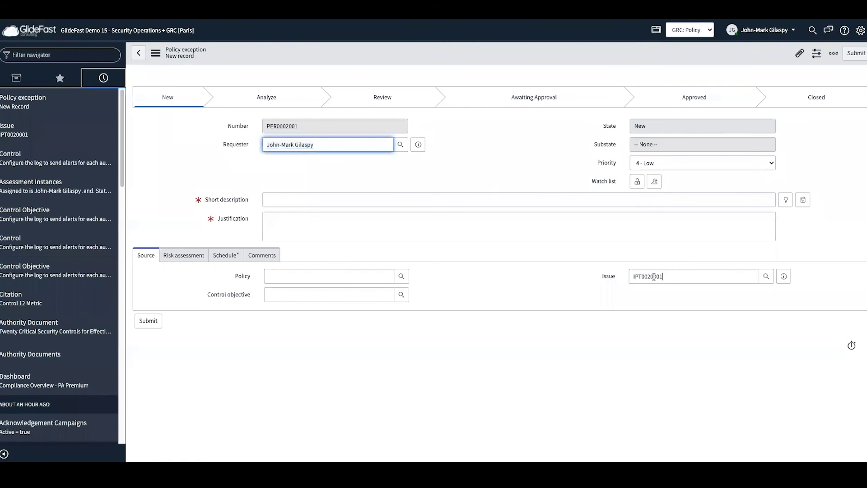
left_click_drag(669, 276, 628, 276)
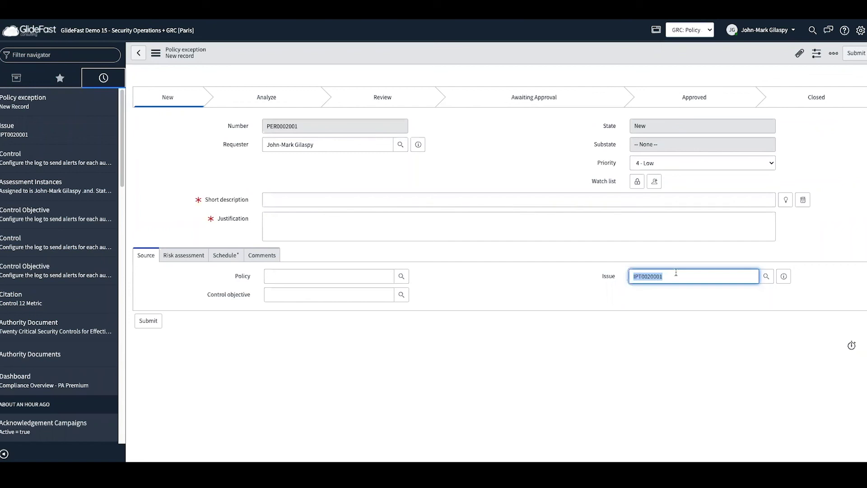
key("BackSpace")
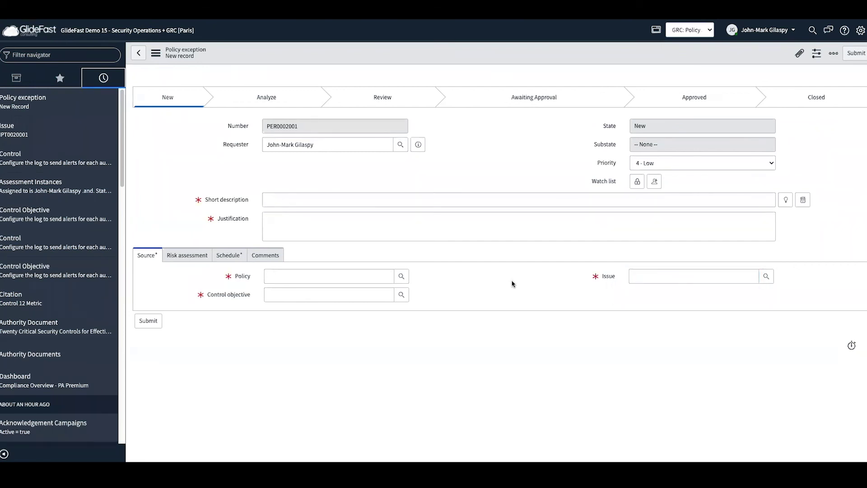
left_click(327, 277)
type("remo")
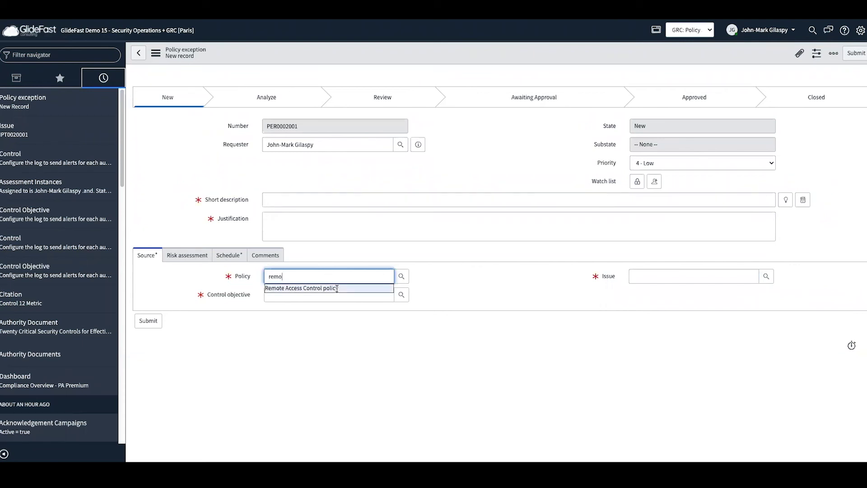
left_click(337, 288)
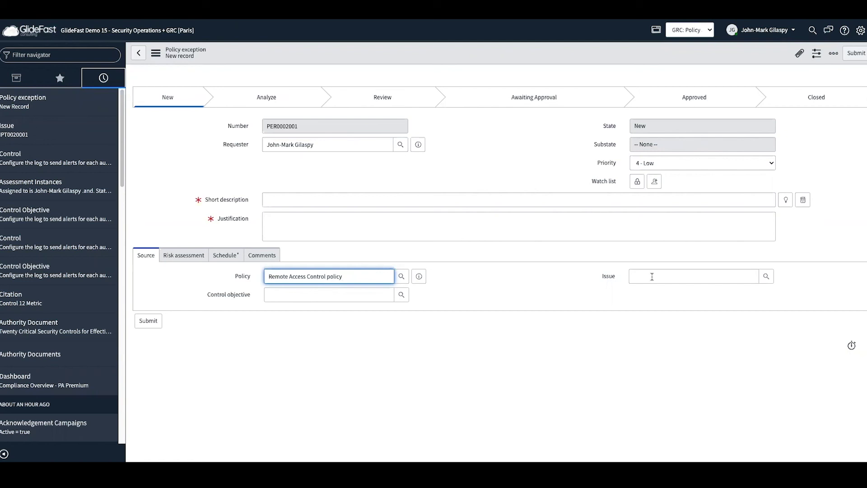
Review the risk assessment and schedule fields of the new policy exception.
left_click(181, 256)
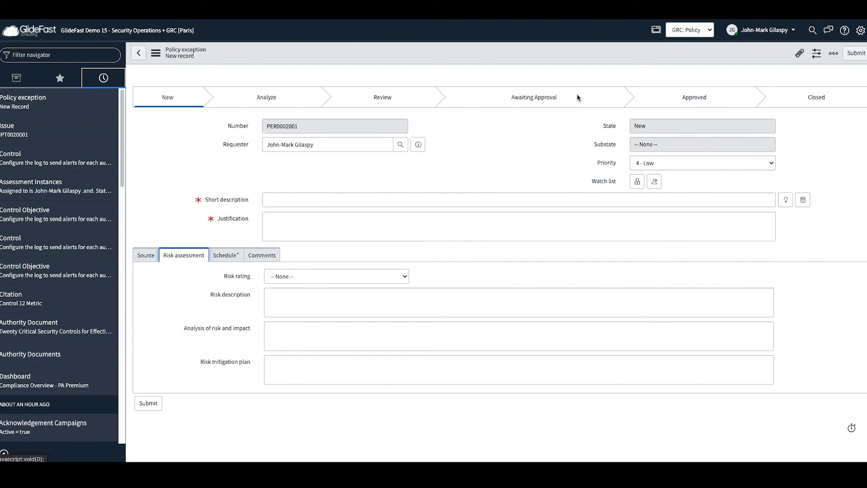
left_click(228, 255)
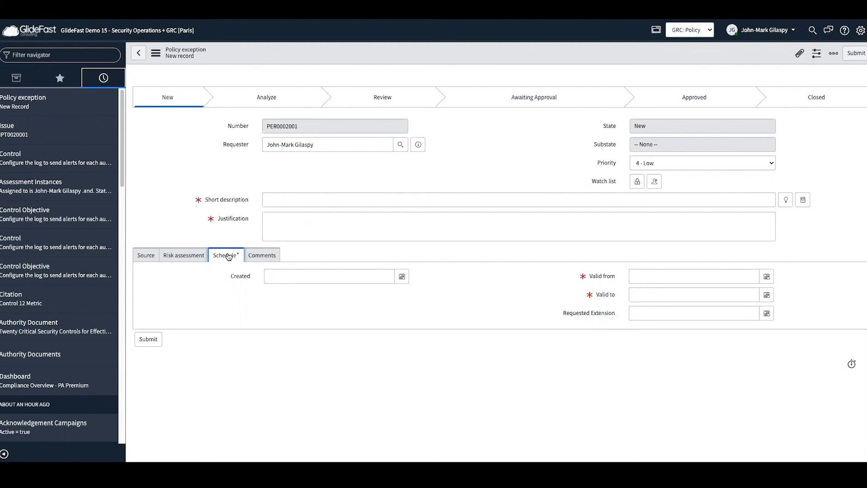
Leave the unsaved policy exception and open the Remote Access Control policy from the list of policies.
left_click(60, 79)
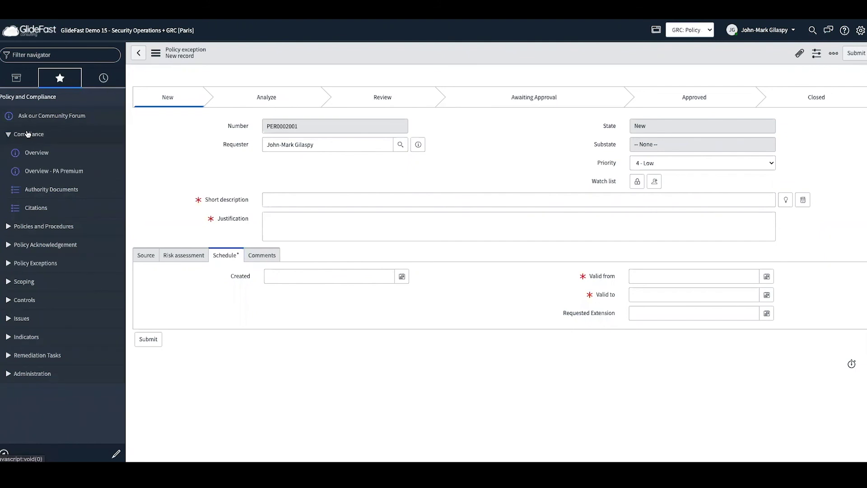
left_click(44, 225)
scroll(43, 219, "down", 1)
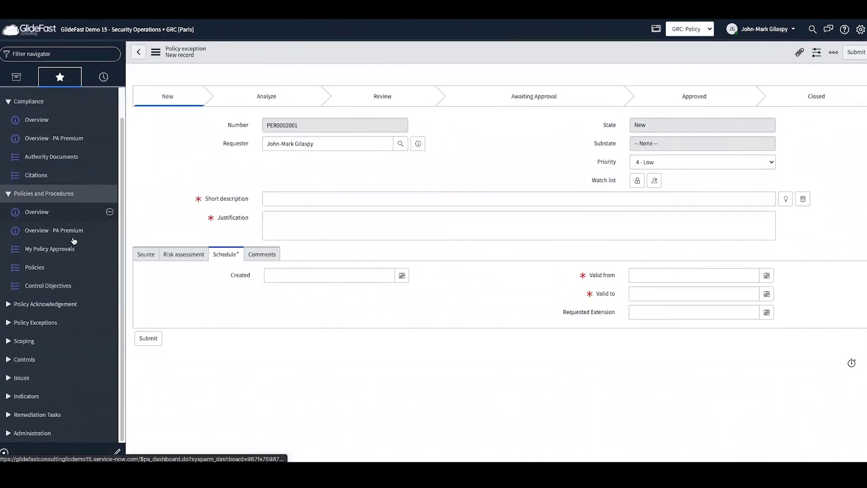
left_click(41, 269)
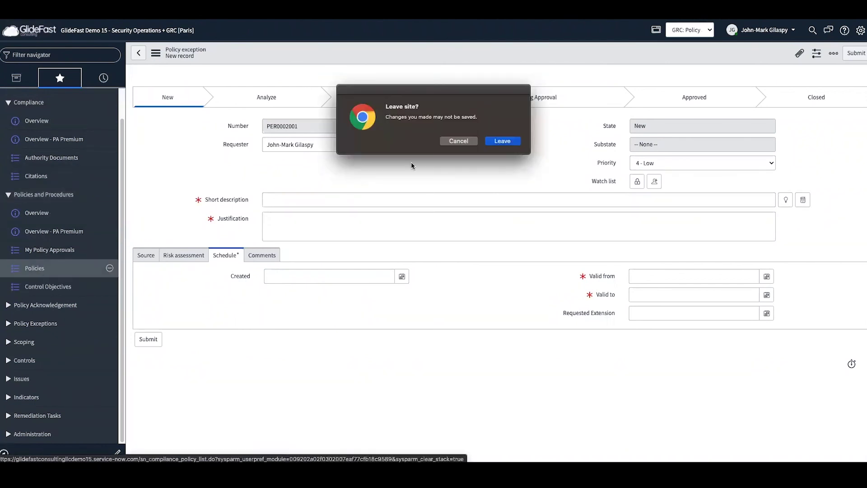
left_click(506, 144)
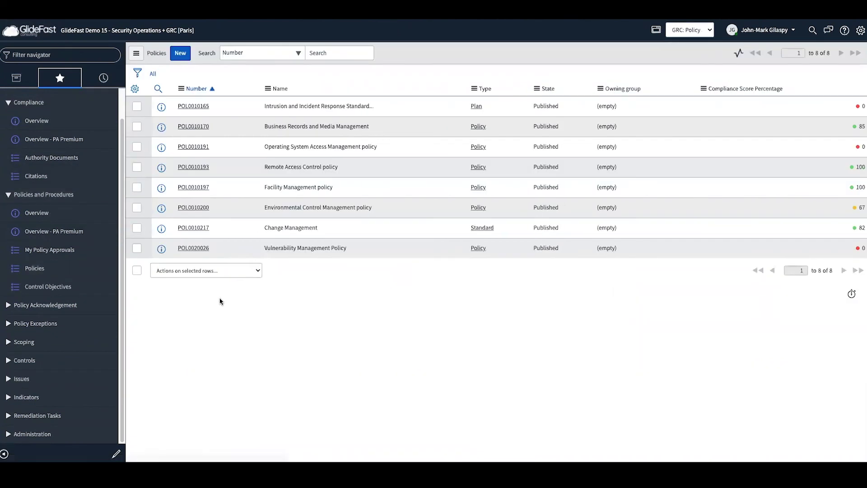
left_click(197, 170)
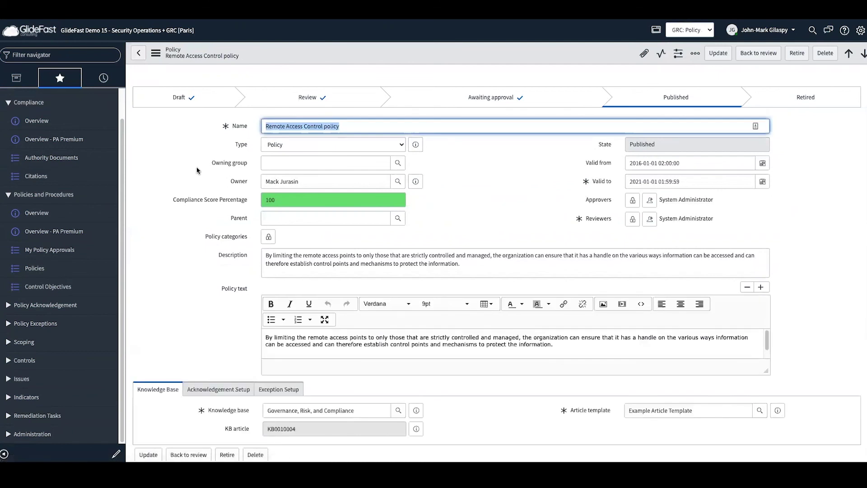
Review the policy's details along with its related acknowledgement campaigns, entity types and policy exceptions.
scroll(196, 169, "down", 2)
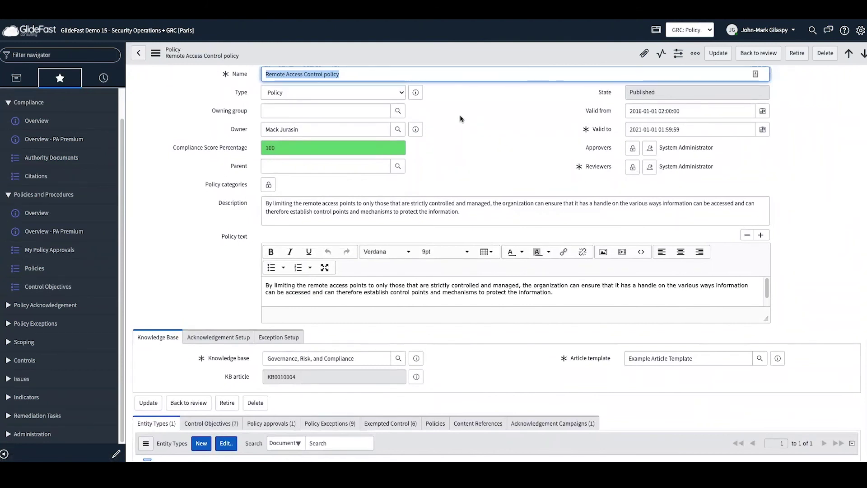
scroll(468, 145, "down", 2)
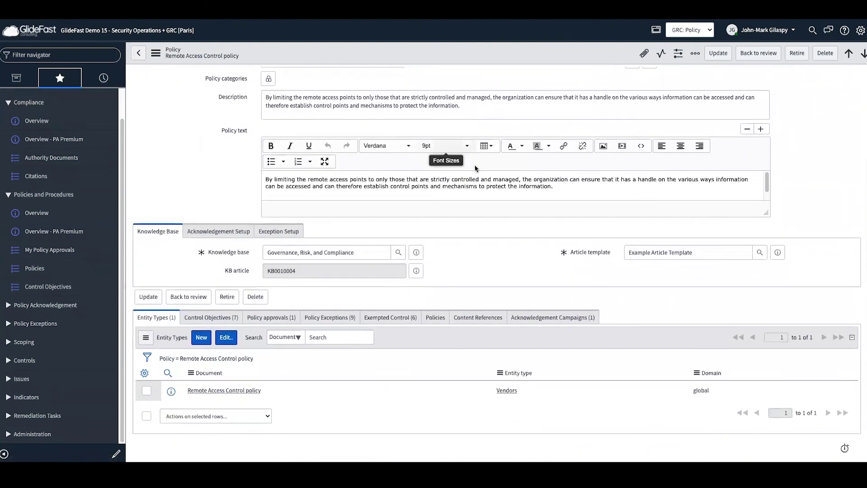
left_click(566, 318)
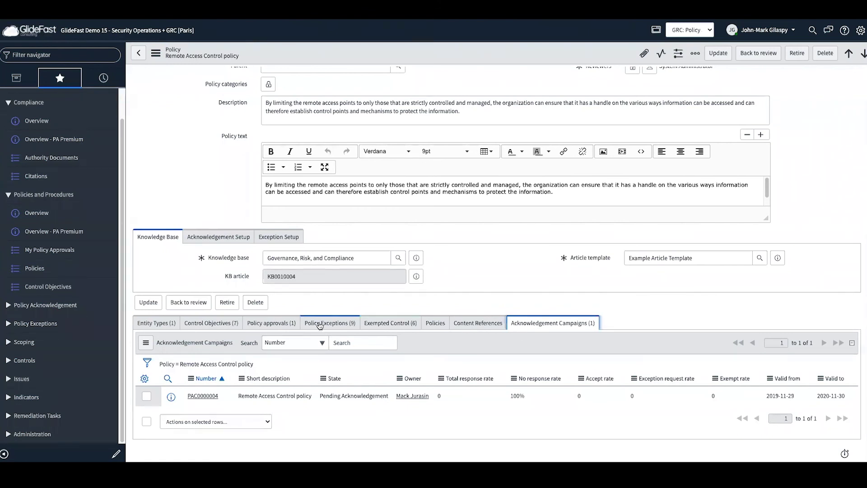
left_click(157, 323)
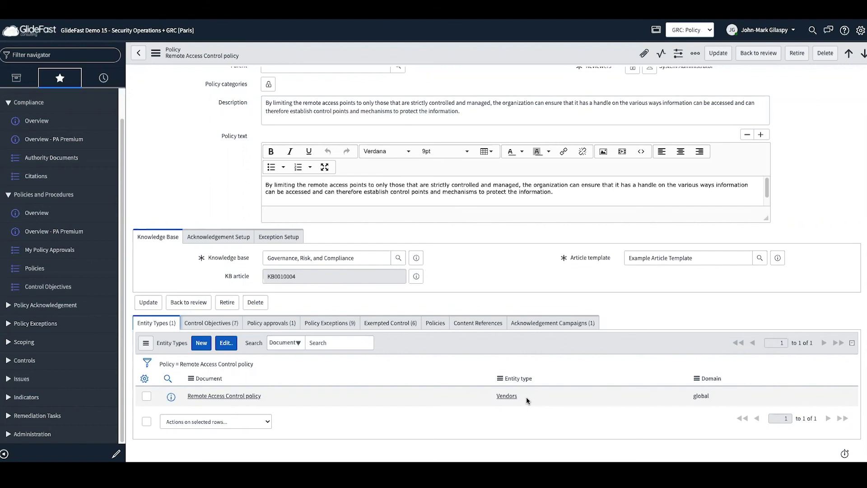
left_click(330, 323)
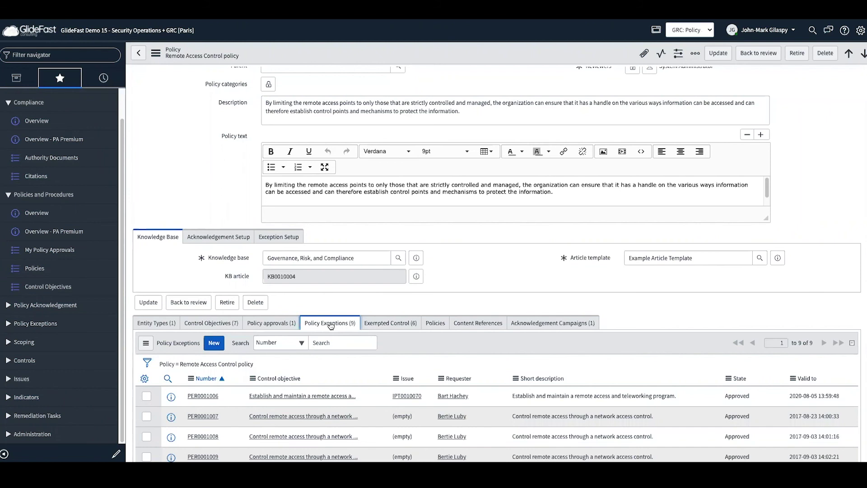
Examine the policy's control objectives and their compliance scores against the overall policy score and its entity types.
left_click(211, 323)
scroll(278, 336, "down", 2)
scroll(320, 342, "down", 1)
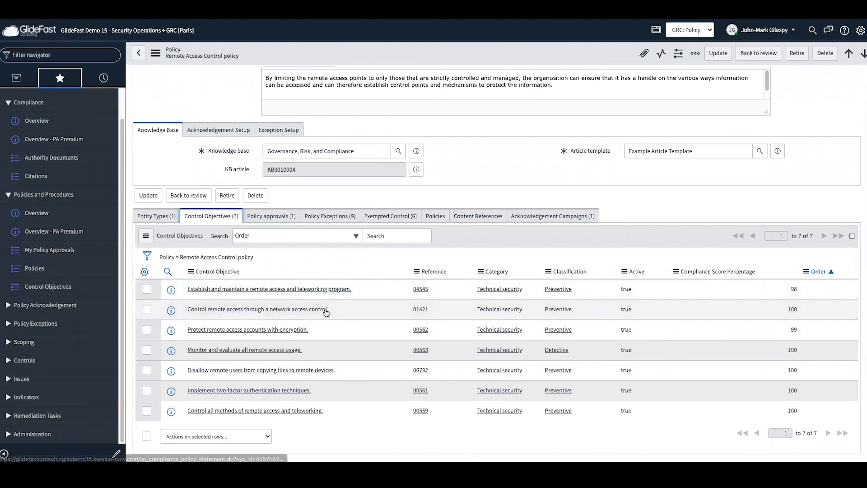
scroll(630, 309, "up", 6)
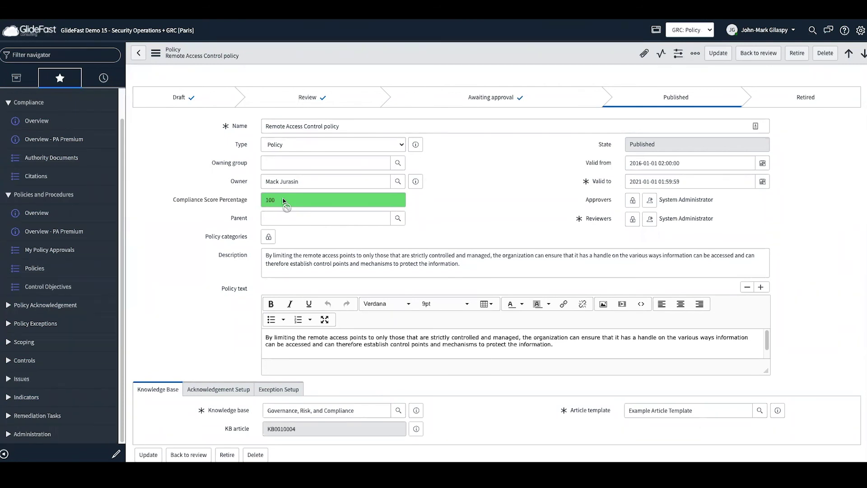
scroll(284, 201, "down", 6)
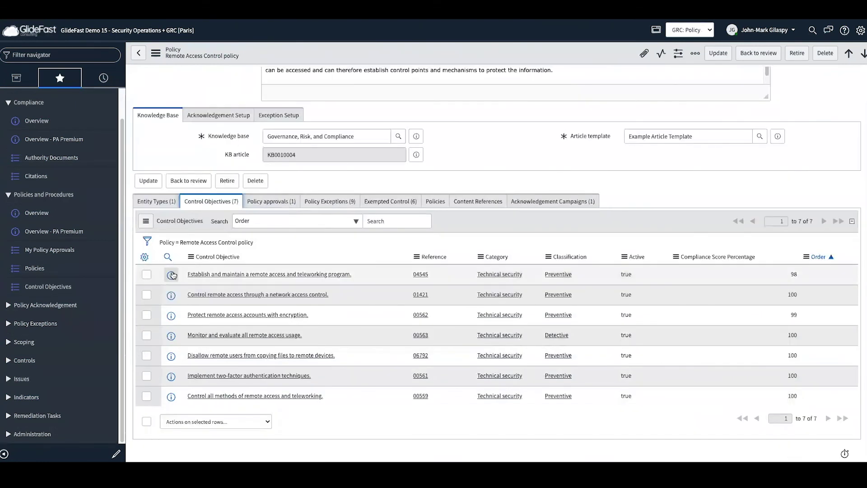
left_click(149, 202)
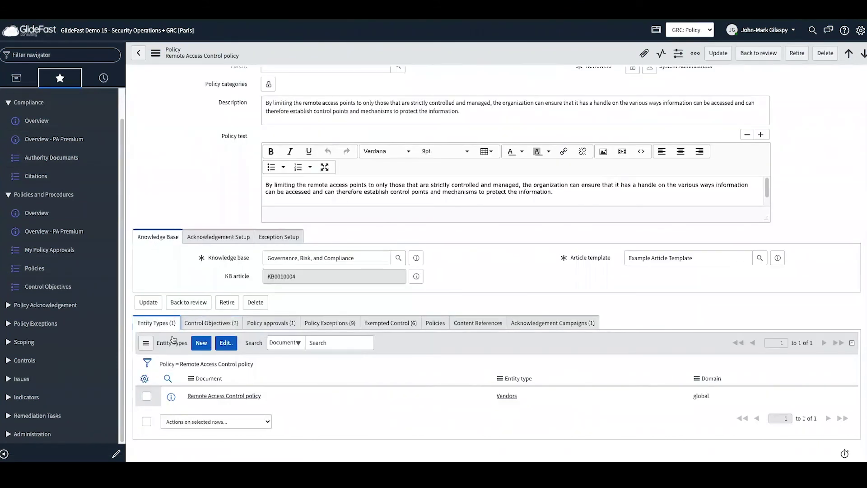
left_click(210, 323)
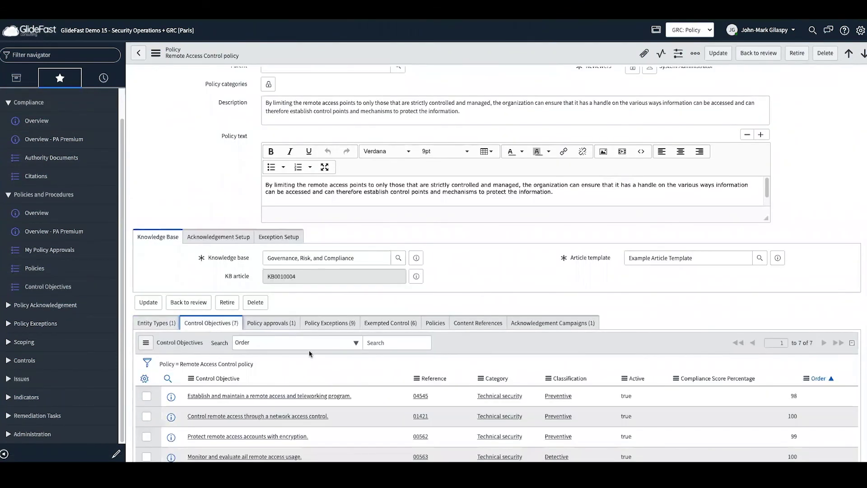
scroll(313, 352, "down", 1)
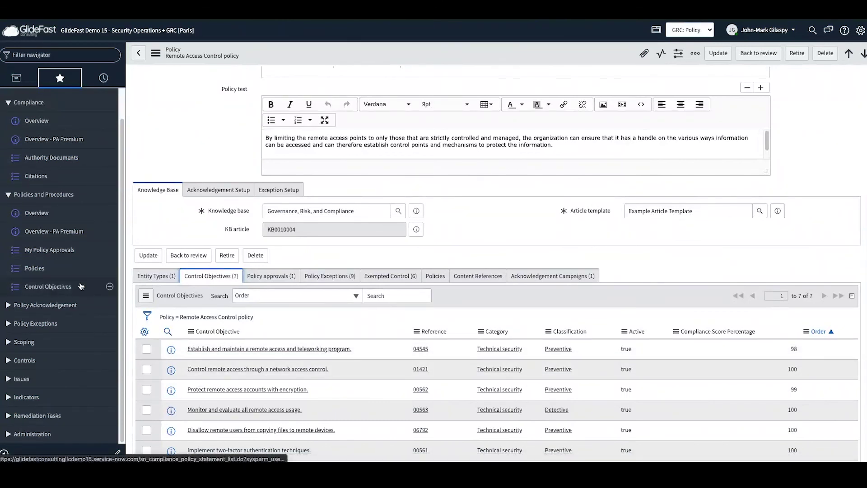
Open the Remote Access Control policy's acknowledgement campaign and review its validity dates, requirements and assigned acknowledgements.
left_click(545, 280)
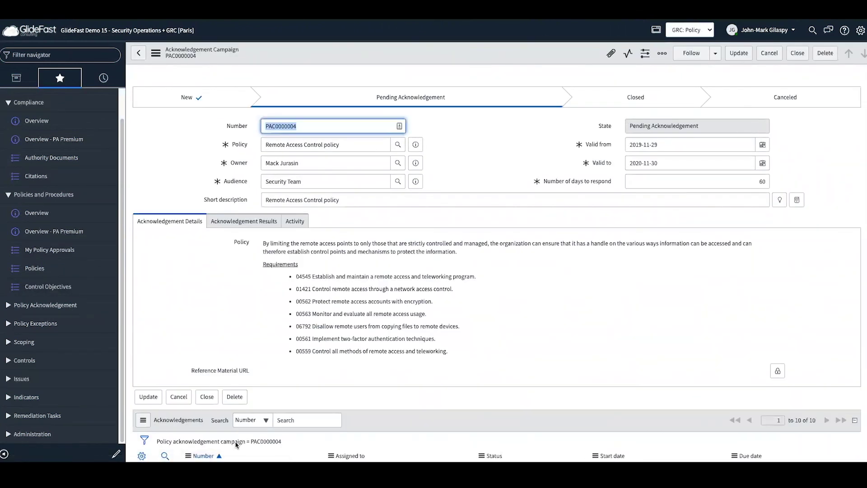
scroll(260, 425, "down", 3)
scroll(260, 425, "down", 2)
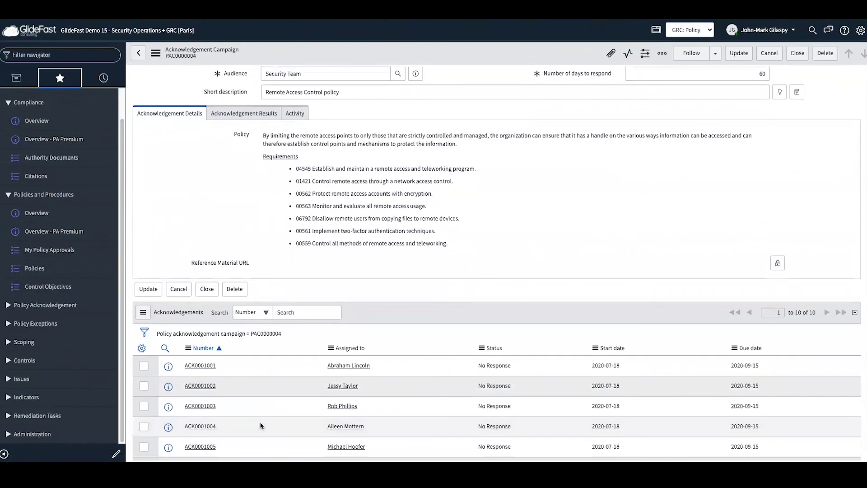
scroll(265, 422, "up", 5)
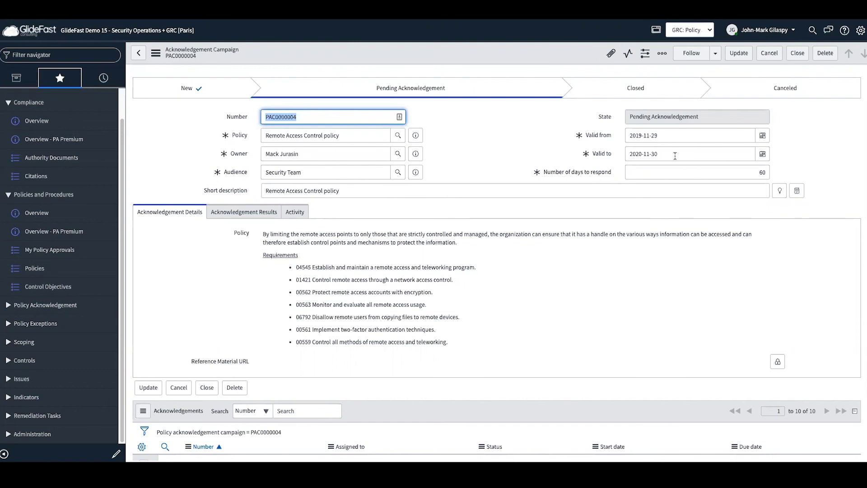
scroll(523, 239, "down", 4)
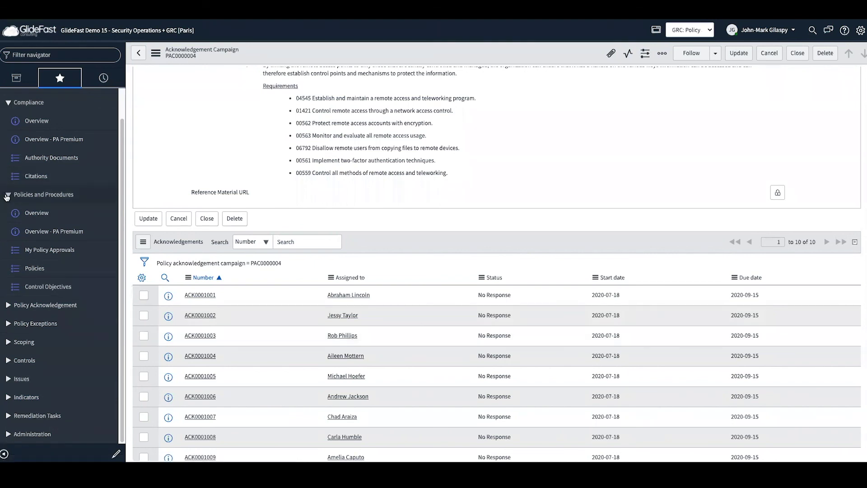
Collapse Policies and Procedures and expand Scoping, Controls, Issues, Indicators, Remediation Tasks and Administration to review their modules.
left_click(43, 194)
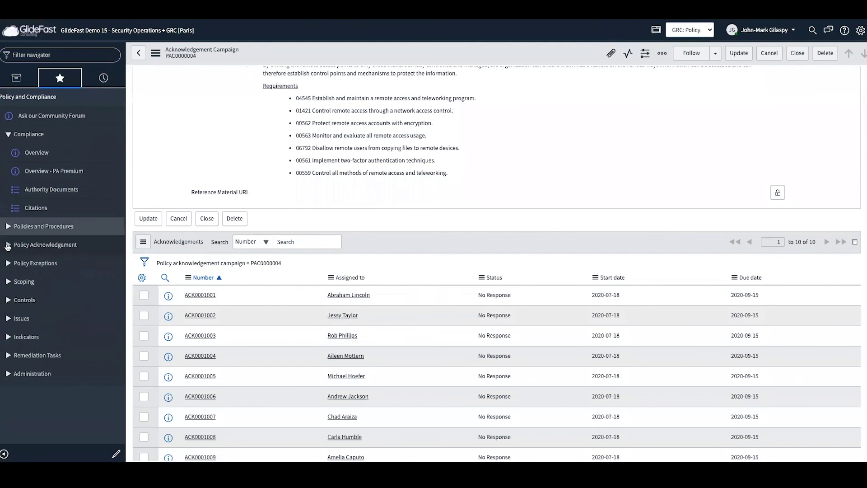
left_click(10, 281)
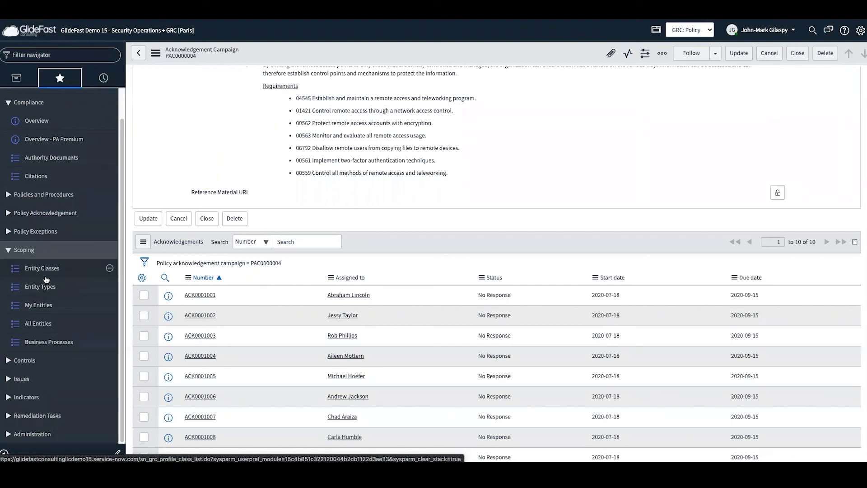
left_click(5, 360)
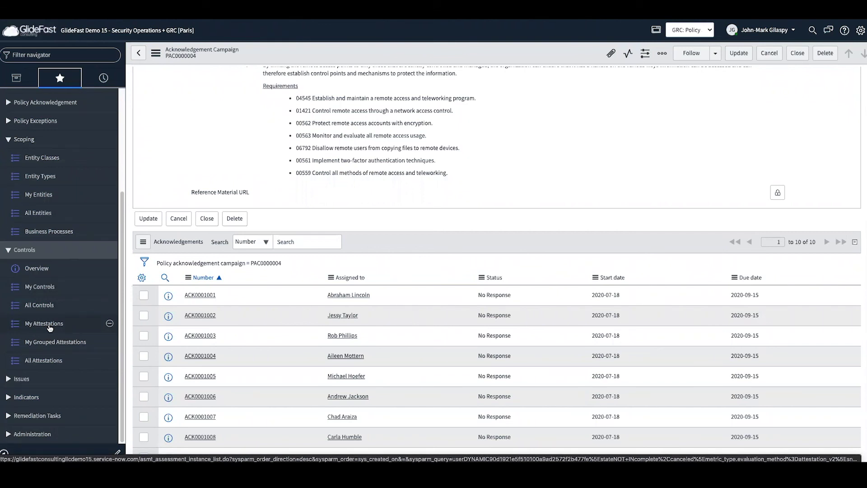
left_click(28, 379)
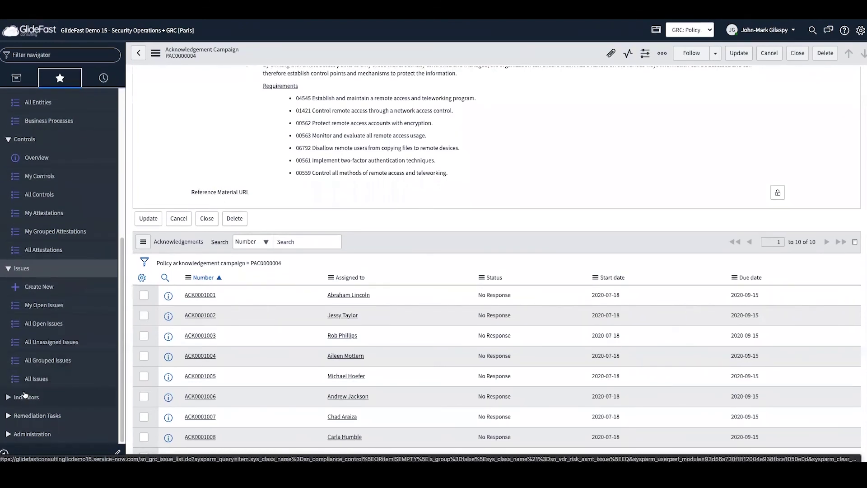
left_click(25, 395)
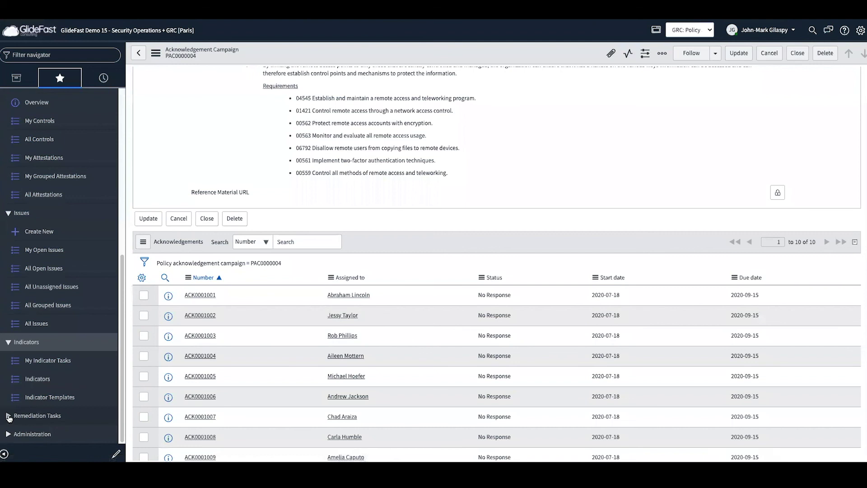
left_click(8, 416)
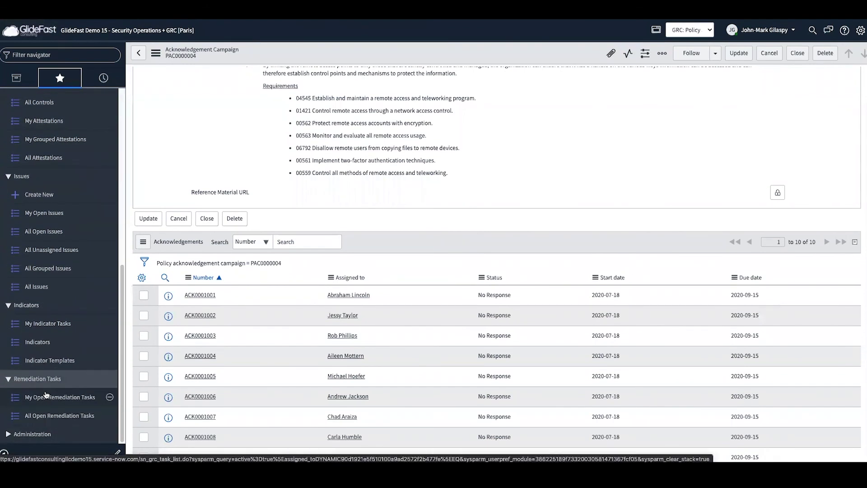
left_click(9, 433)
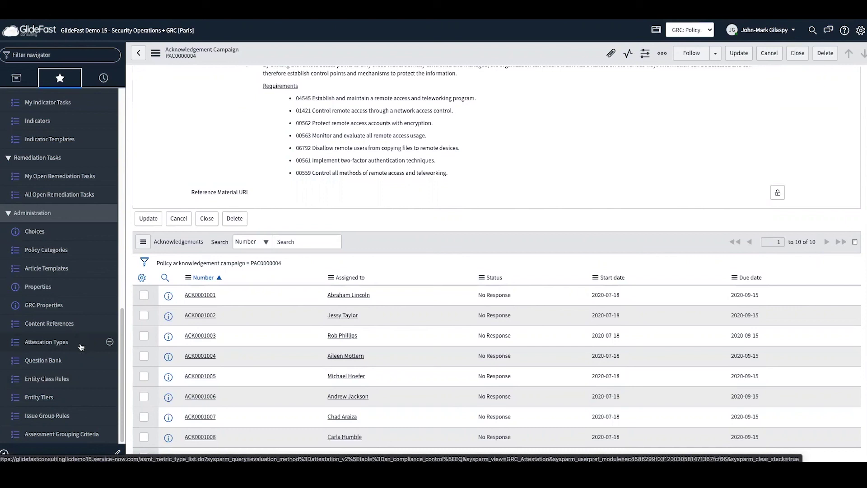
Open the GRC choices and expand the Citation, Policy and Authority Document sets to review their entries.
left_click(28, 232)
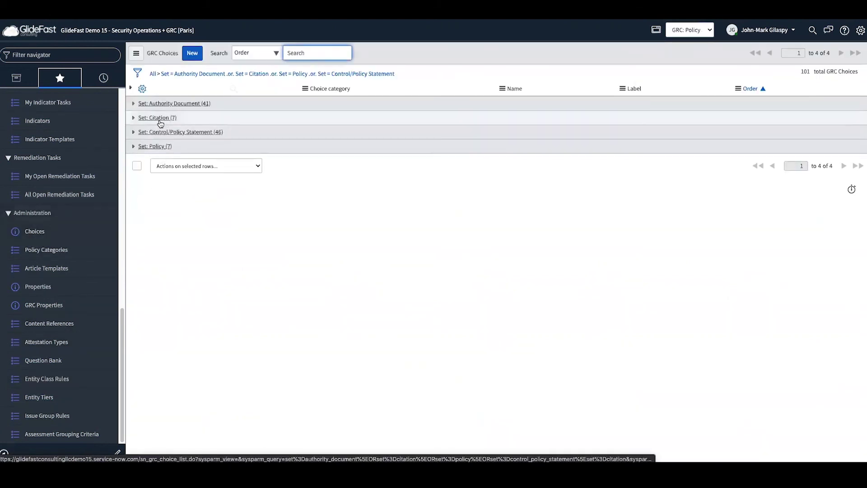
left_click(133, 119)
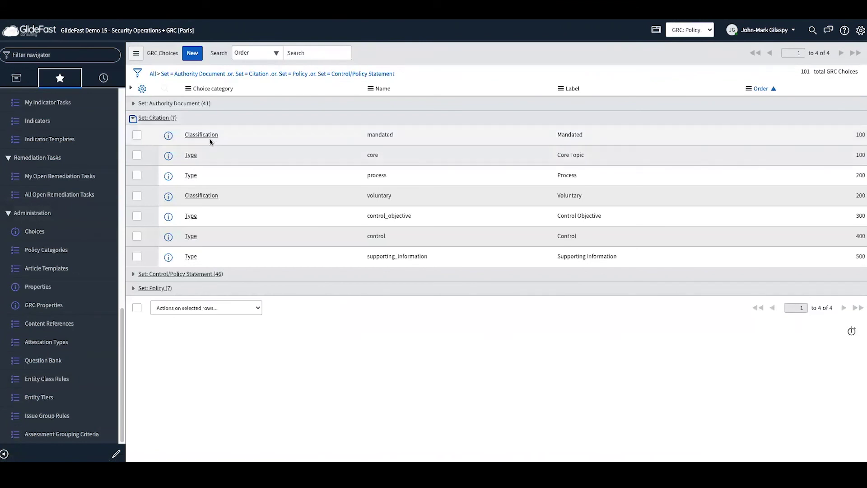
left_click(133, 288)
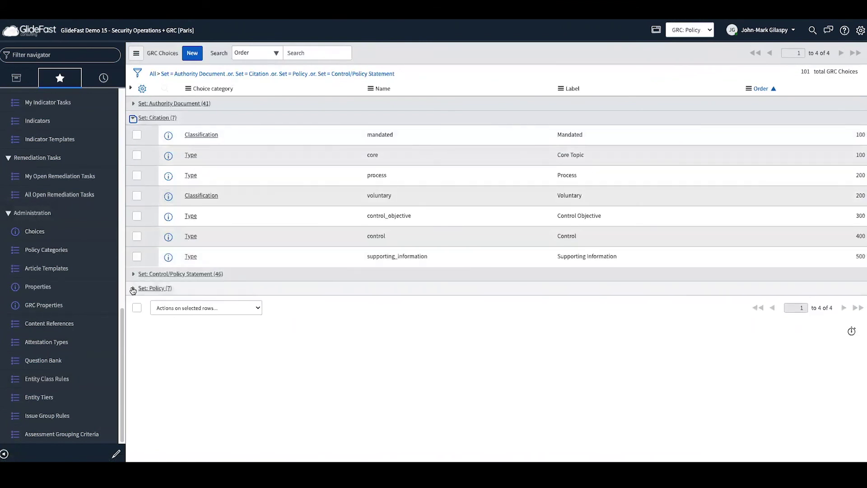
scroll(229, 286, "down", 1)
scroll(229, 285, "up", 1)
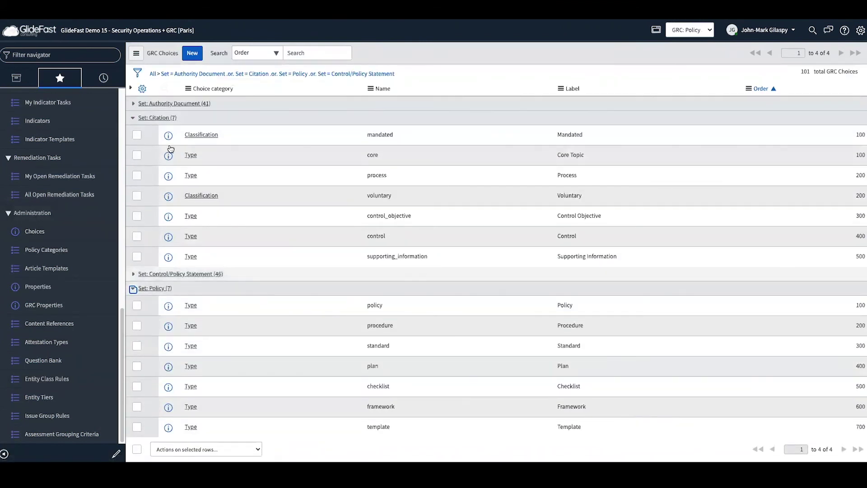
left_click(133, 103)
scroll(238, 158, "down", 5)
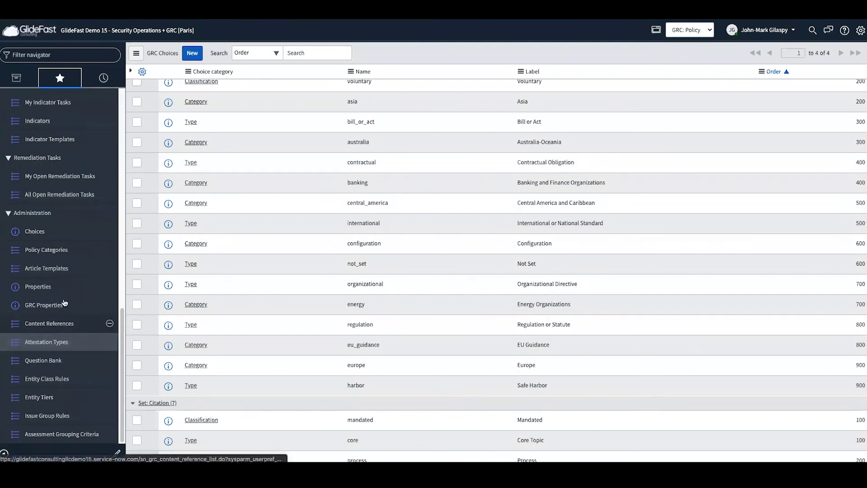
Open the Attestation Designer from the attestation types and load the existing GRC Attestation.
left_click(109, 342)
left_click(195, 107)
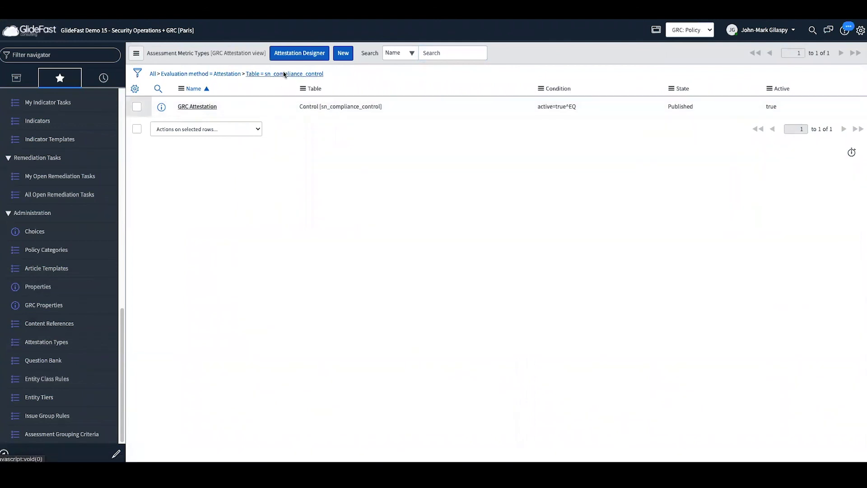
left_click(299, 52)
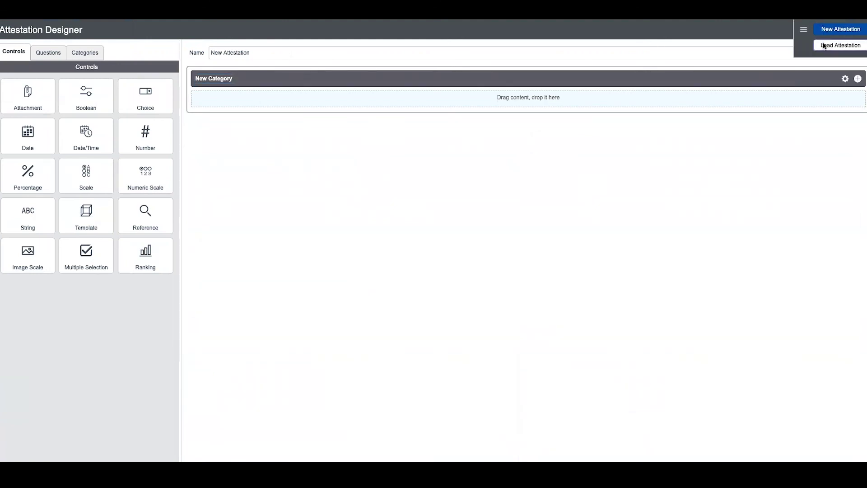
left_click(824, 44)
left_click(475, 245)
left_click(406, 279)
left_click(448, 266)
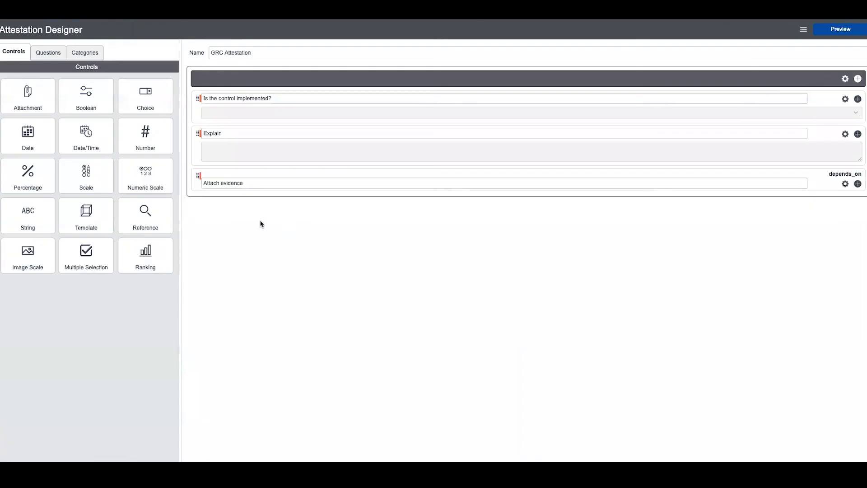